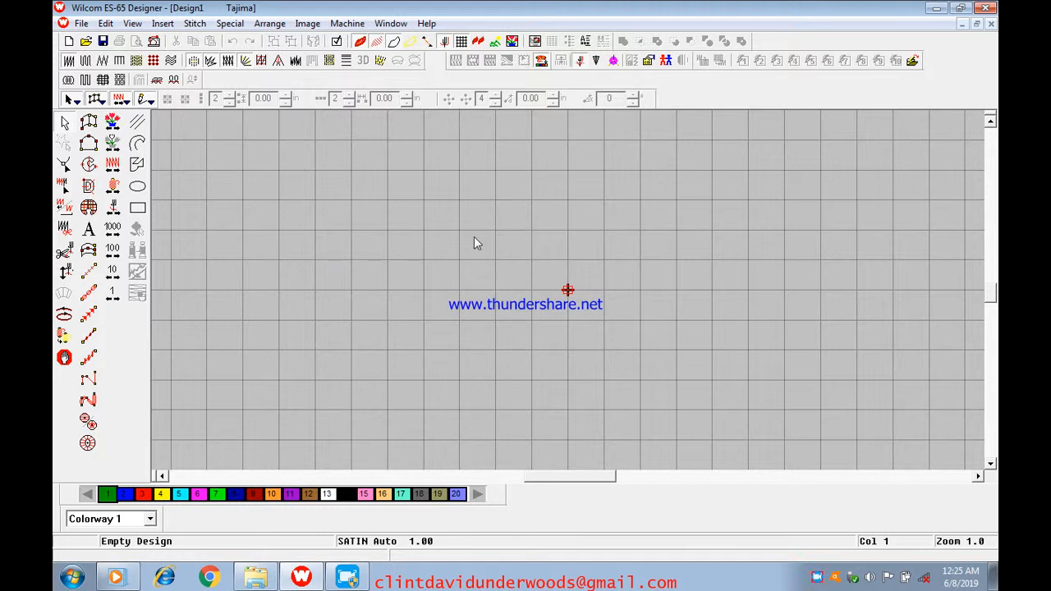
Add lettering with the two first names in capitals near the top of the grid and generate its stitches
click(89, 230)
click(525, 145)
text(DAVID )
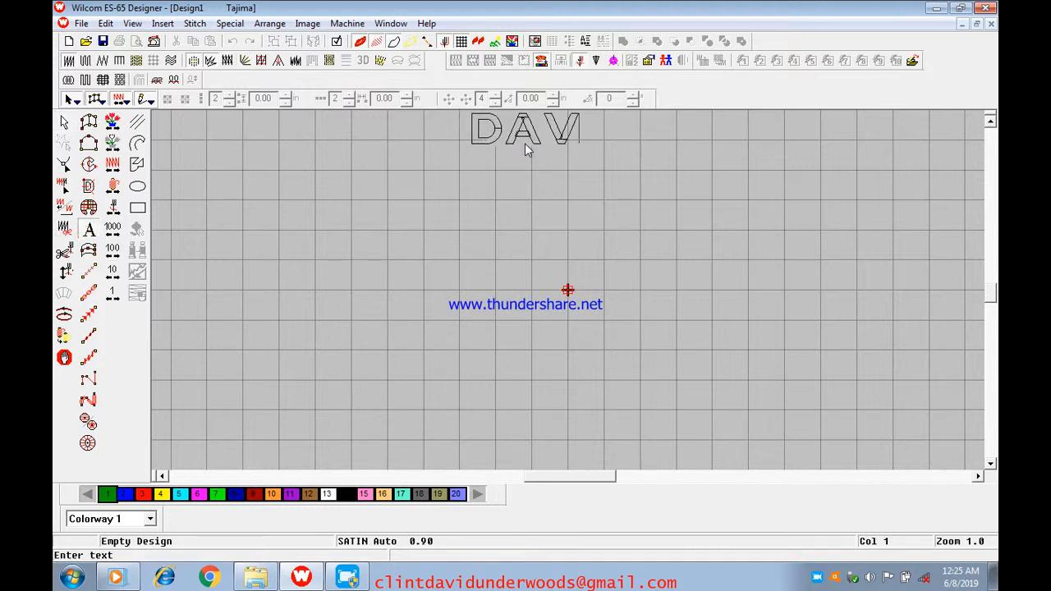
text(FABIOLA)
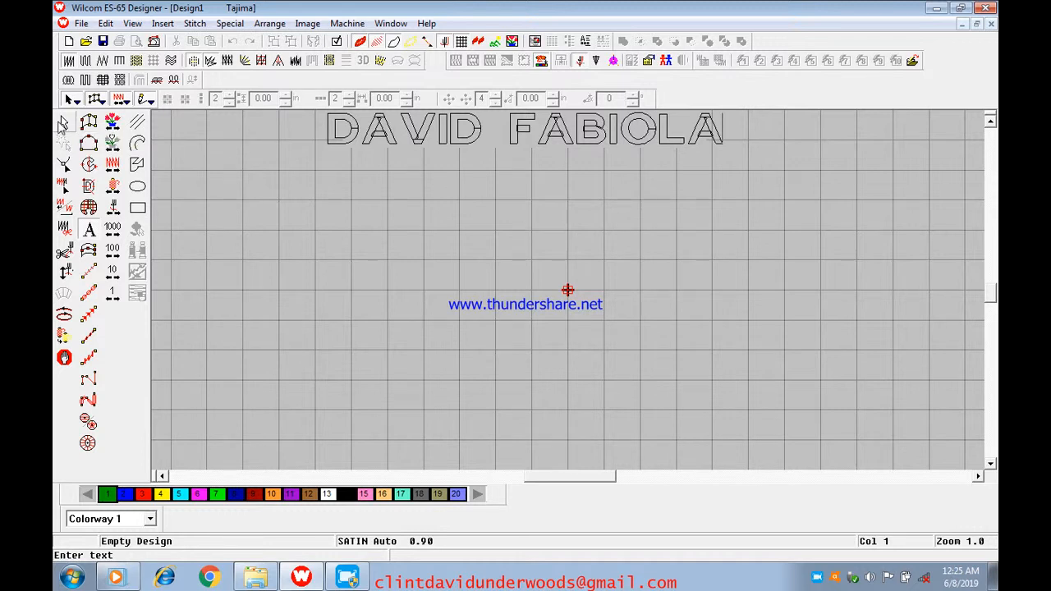
click(64, 123)
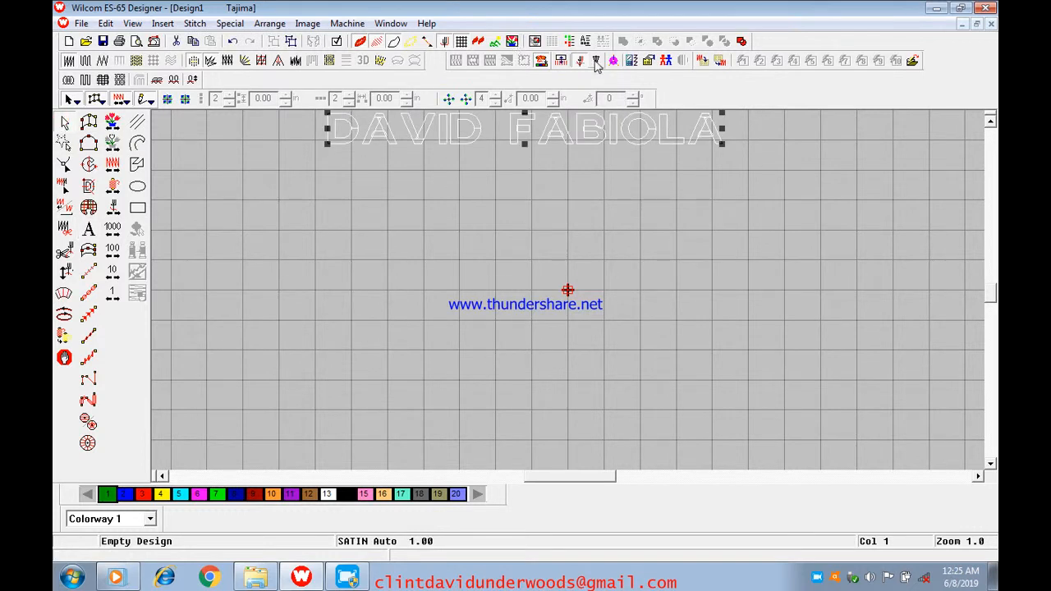
click(562, 60)
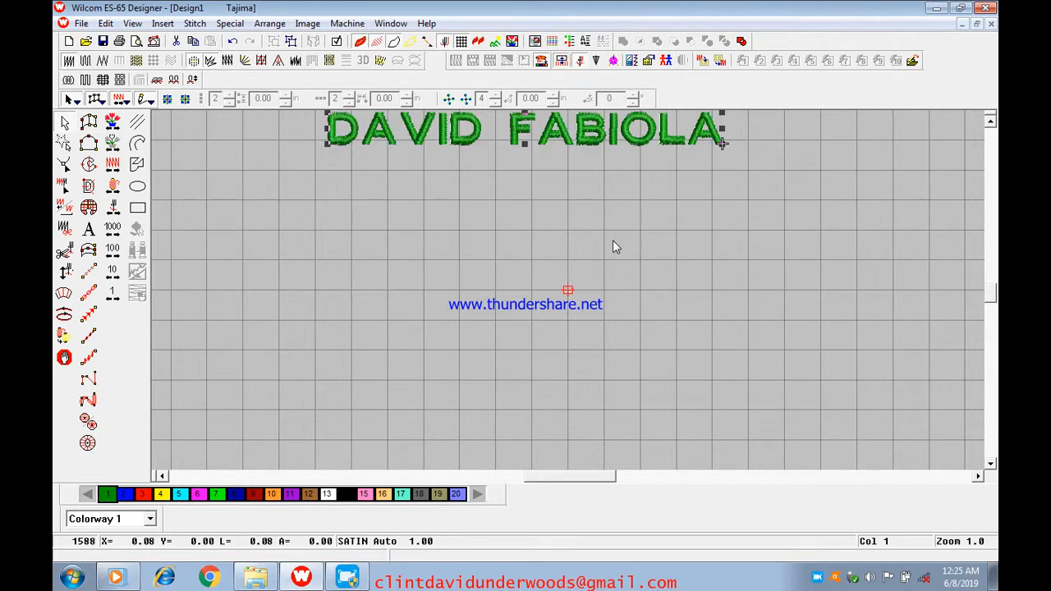
Tighten the spacing in the first word by reshaping the lettering so the V and the I each sit slightly further left
key(z)
scroll(622, 224, up, 2)
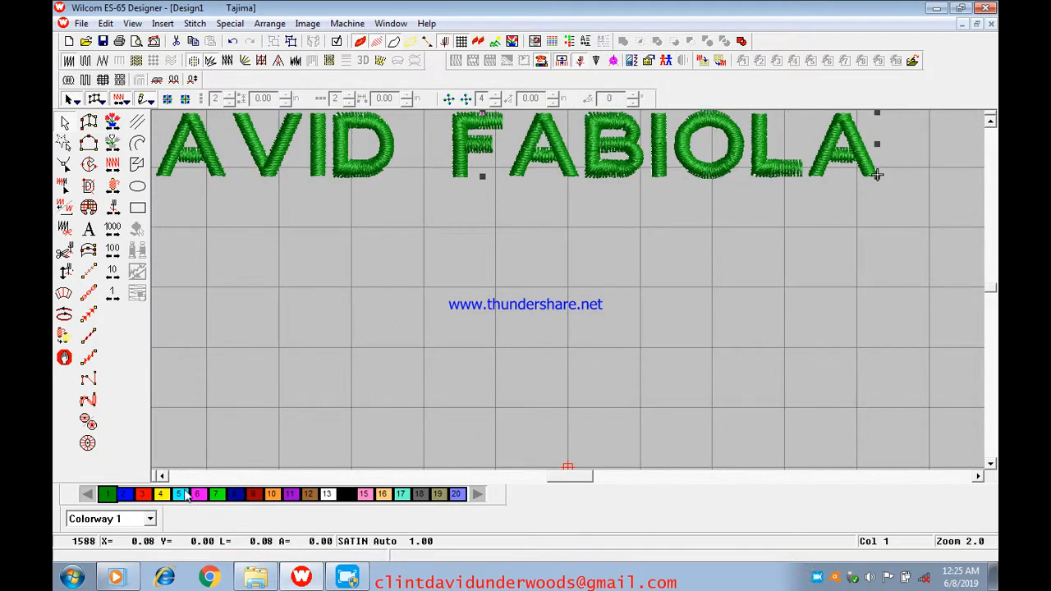
click(162, 476)
scroll(187, 457, up, 1)
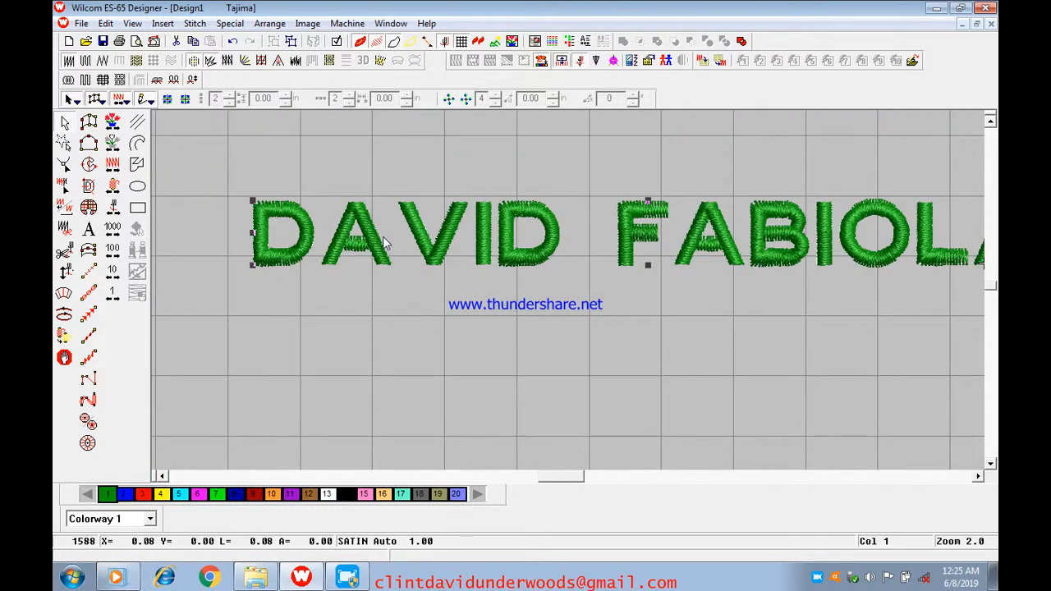
click(64, 164)
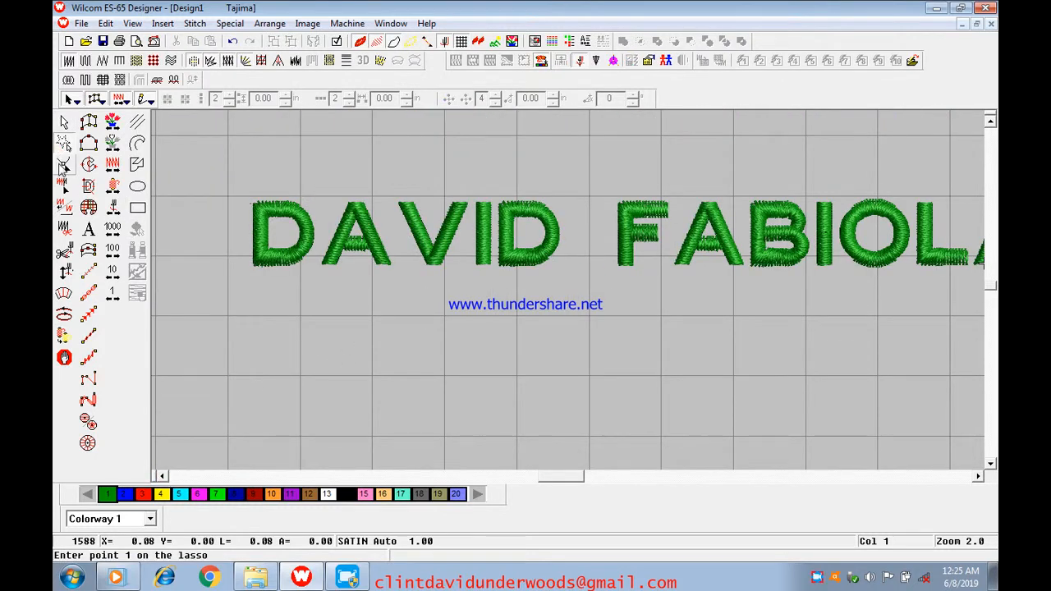
click(431, 238)
drag(431, 238, 429, 238)
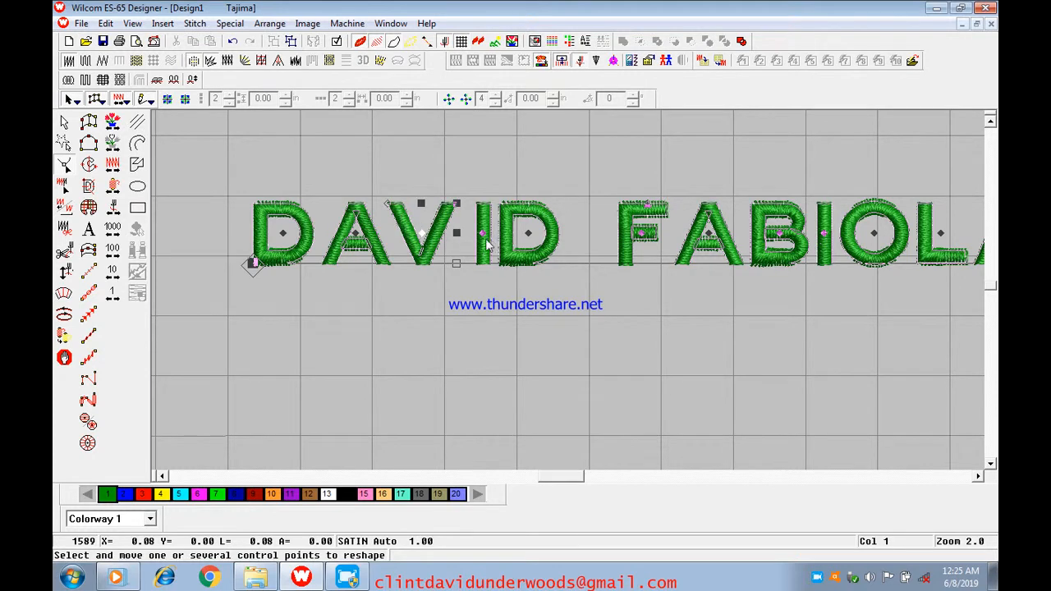
click(482, 235)
drag(482, 235, 478, 235)
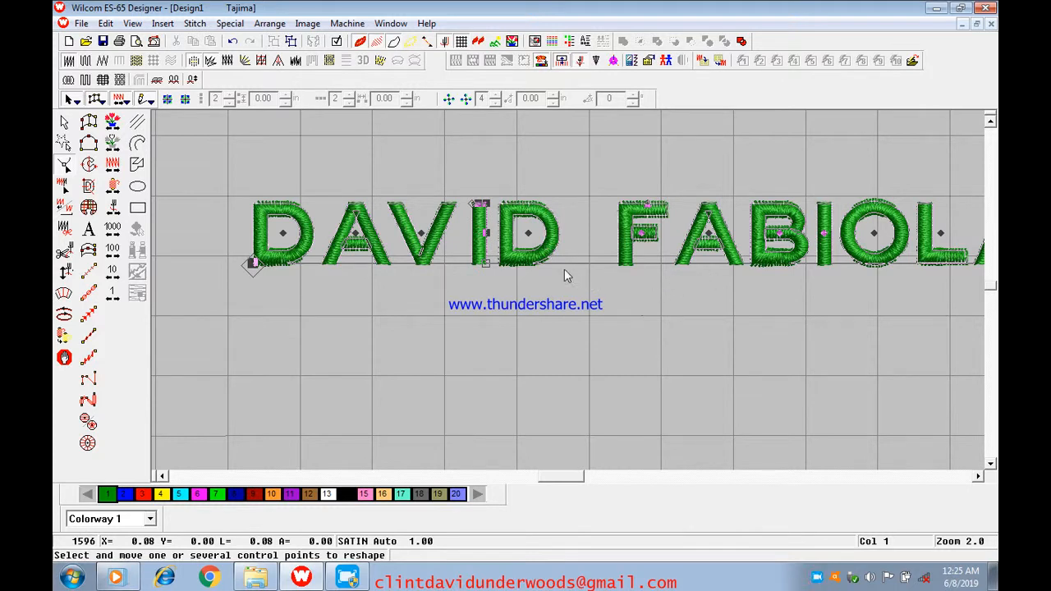
click(979, 476)
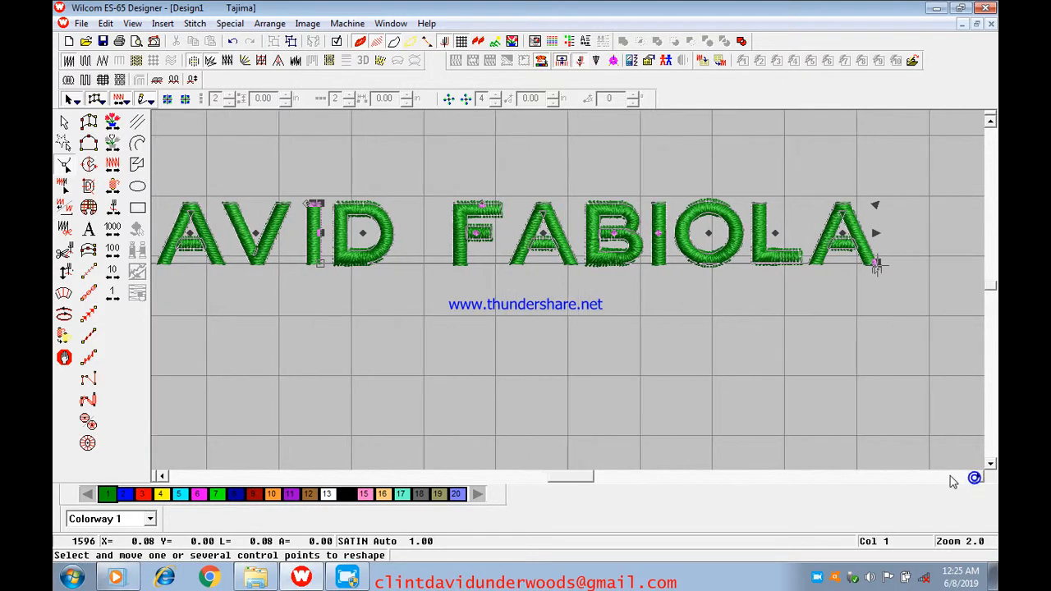
click(162, 476)
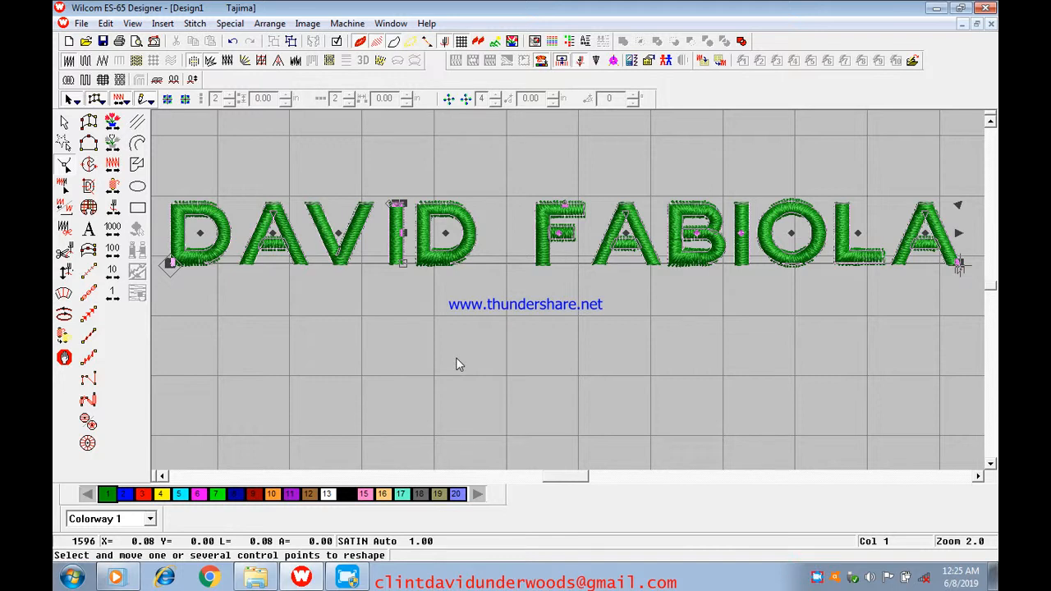
click(67, 123)
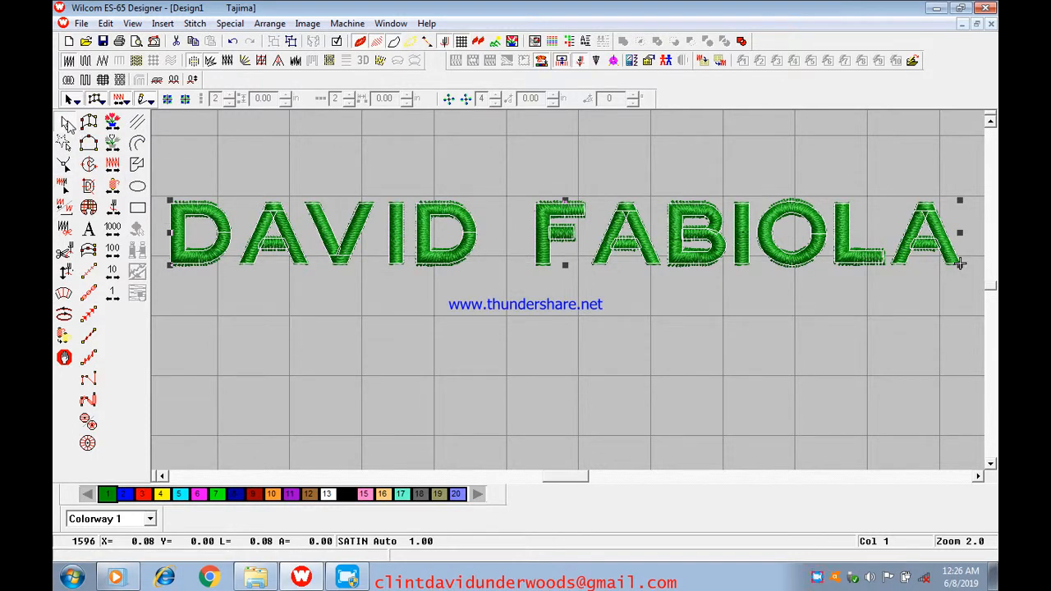
Set the lettering's overall width to 3.3 in in its general object properties
right_click(530, 236)
click(585, 240)
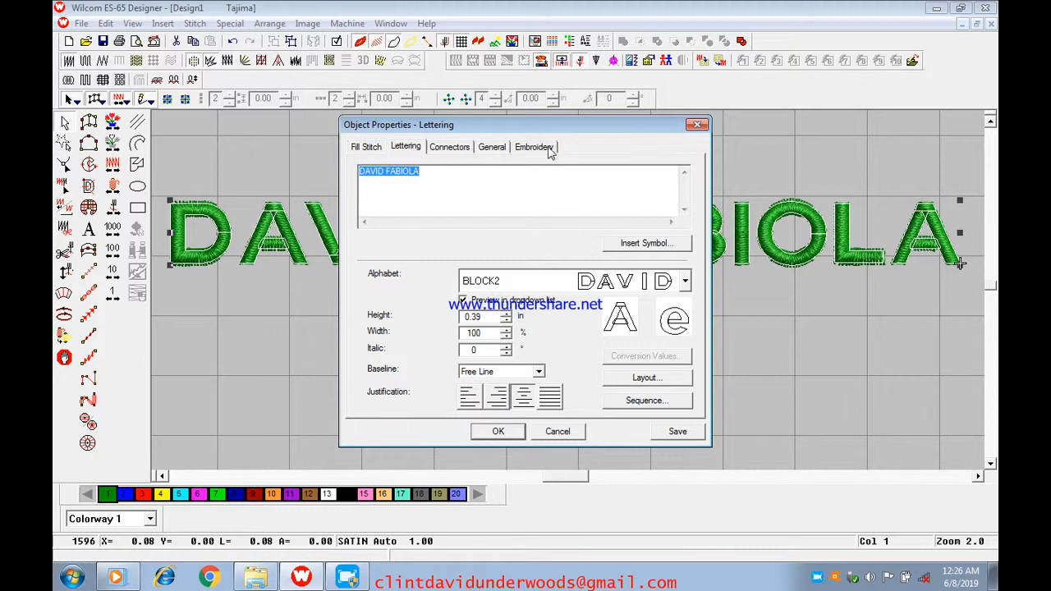
click(492, 148)
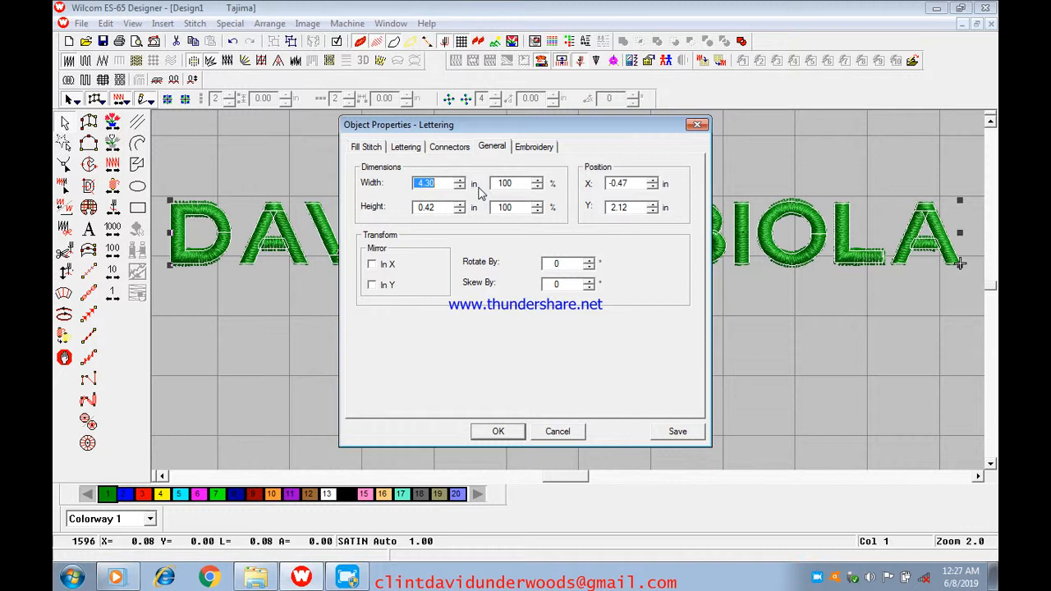
text(3)
text(3)
key(BackSpace)
key(BackSpace)
key(BackSpace)
text(4.3)
drag(431, 188, 415, 199)
text(3.3)
Scale the lettering's height to 77% to match the width and apply the new dimensions
drag(515, 208, 493, 217)
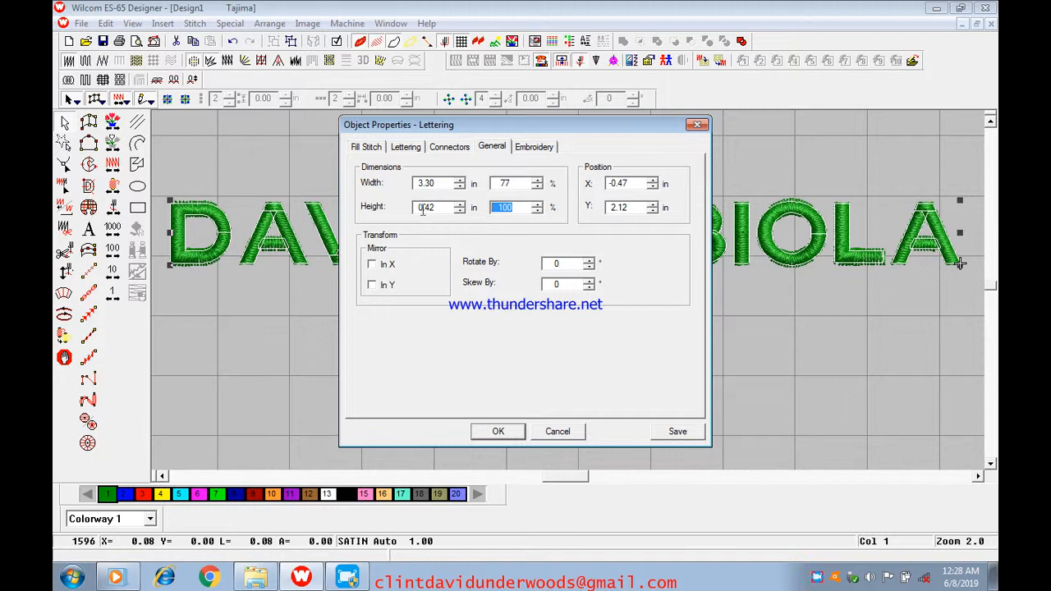
text(77)
click(503, 430)
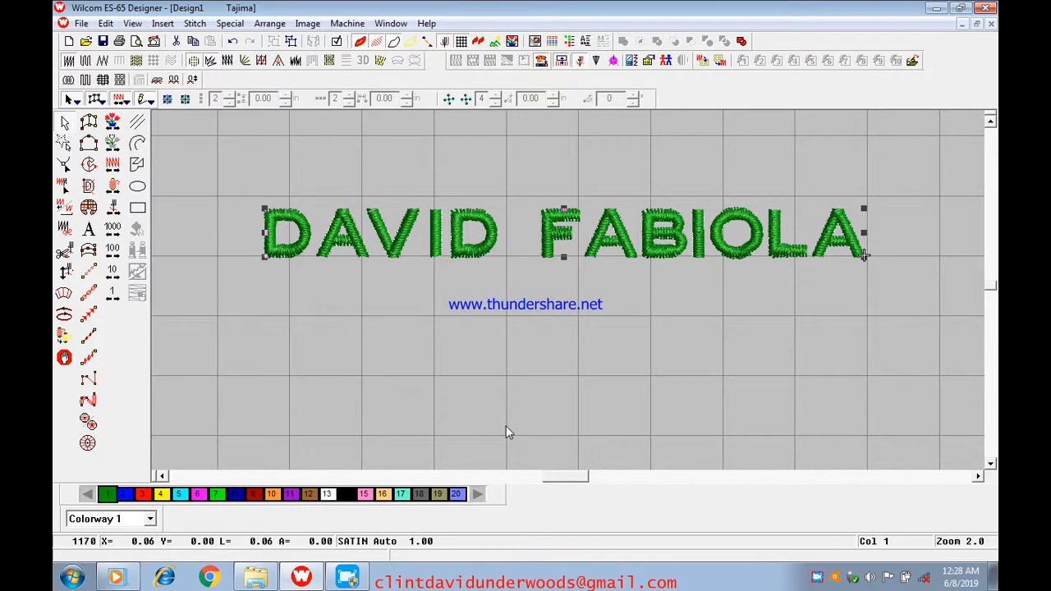
Fine-tune the lettering's width in its general object properties and apply the change
scroll(506, 427, down, 2)
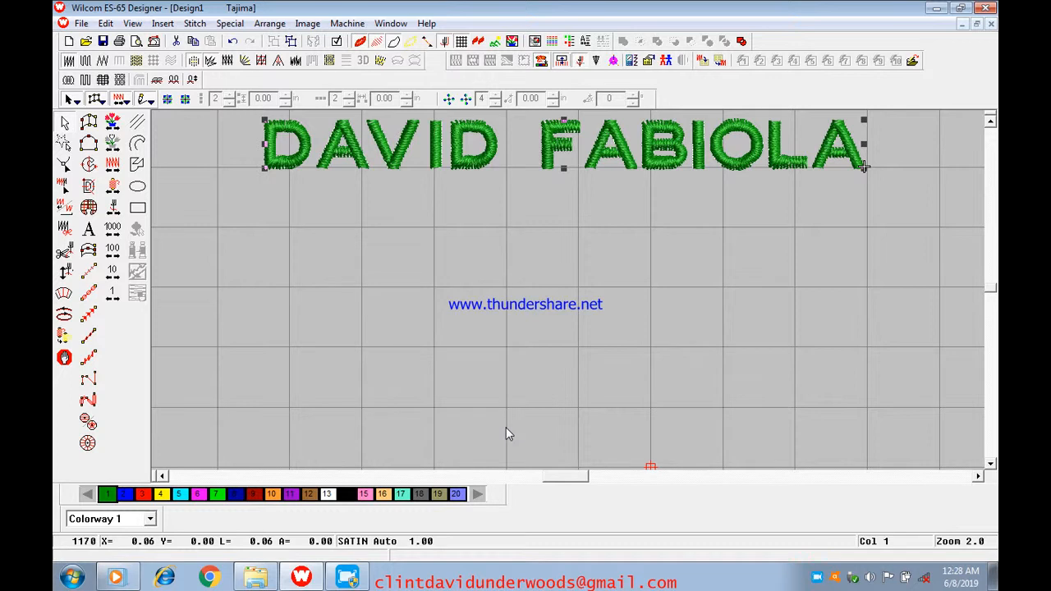
key(shift+z)
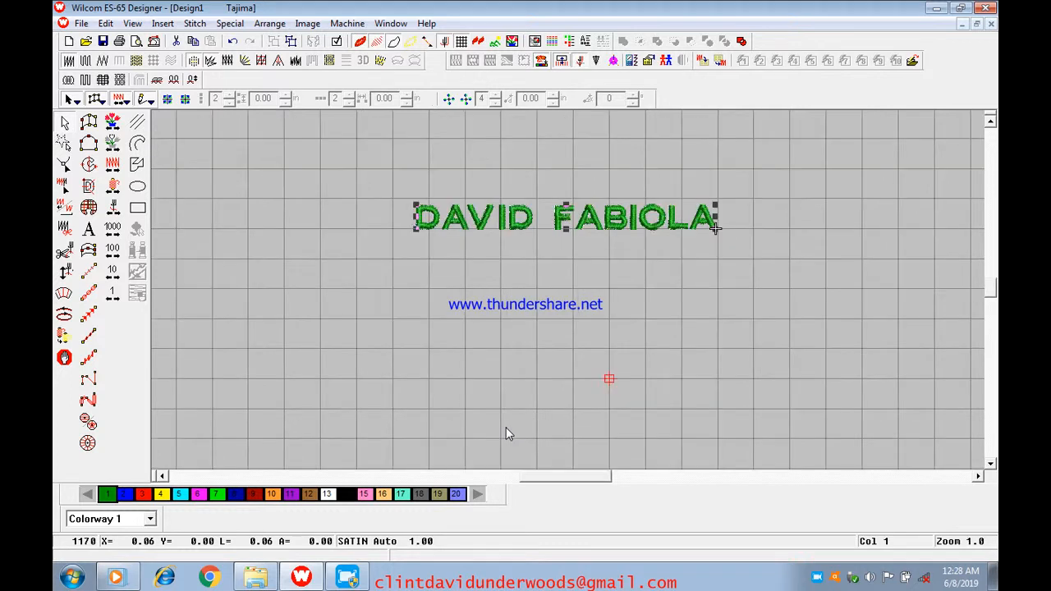
key(shift+z)
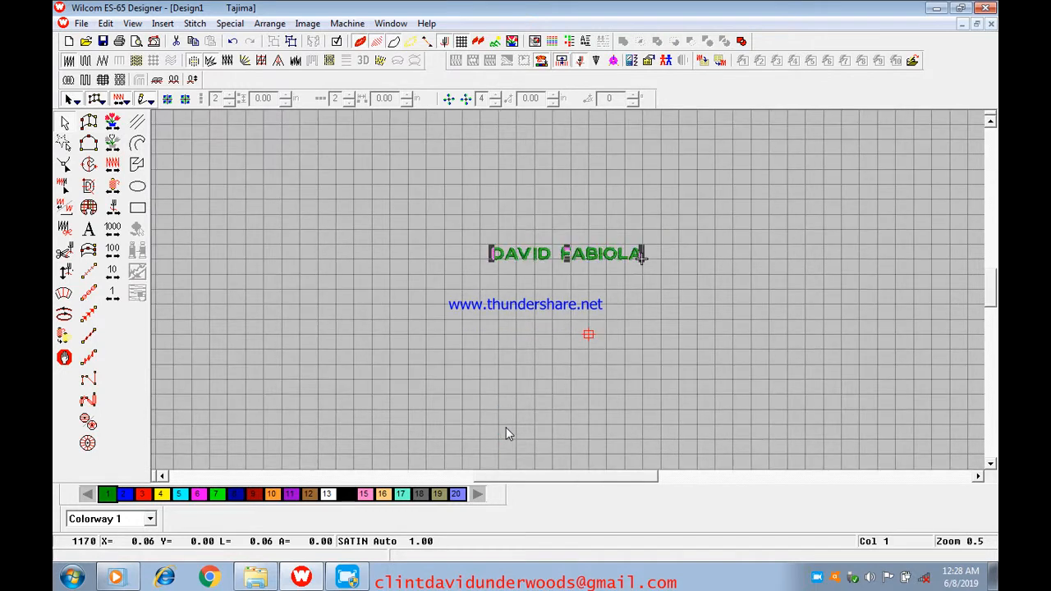
key(z)
key(z)
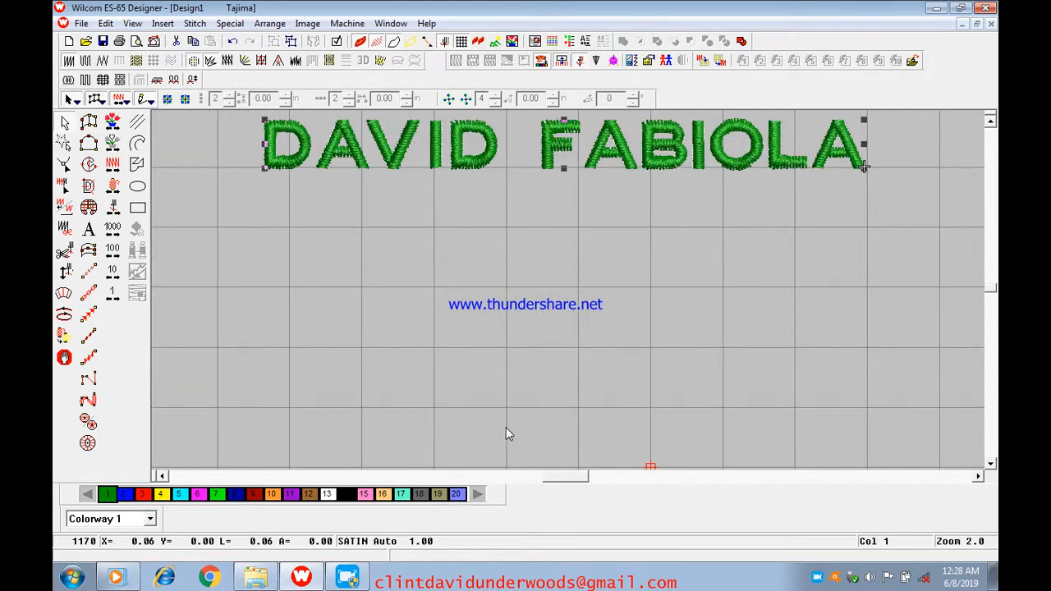
right_click(588, 128)
click(615, 138)
click(493, 148)
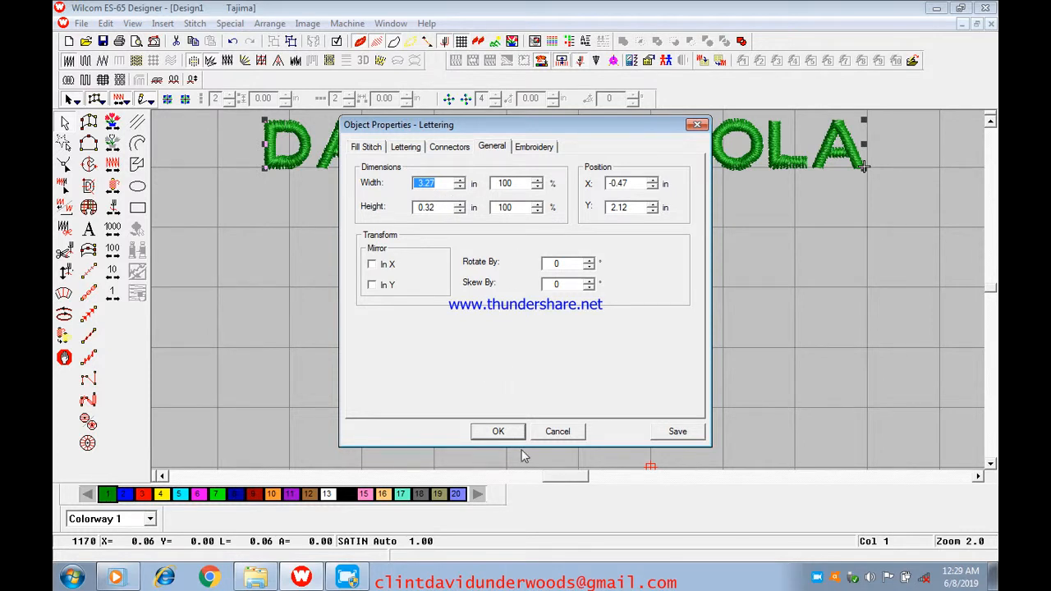
click(499, 433)
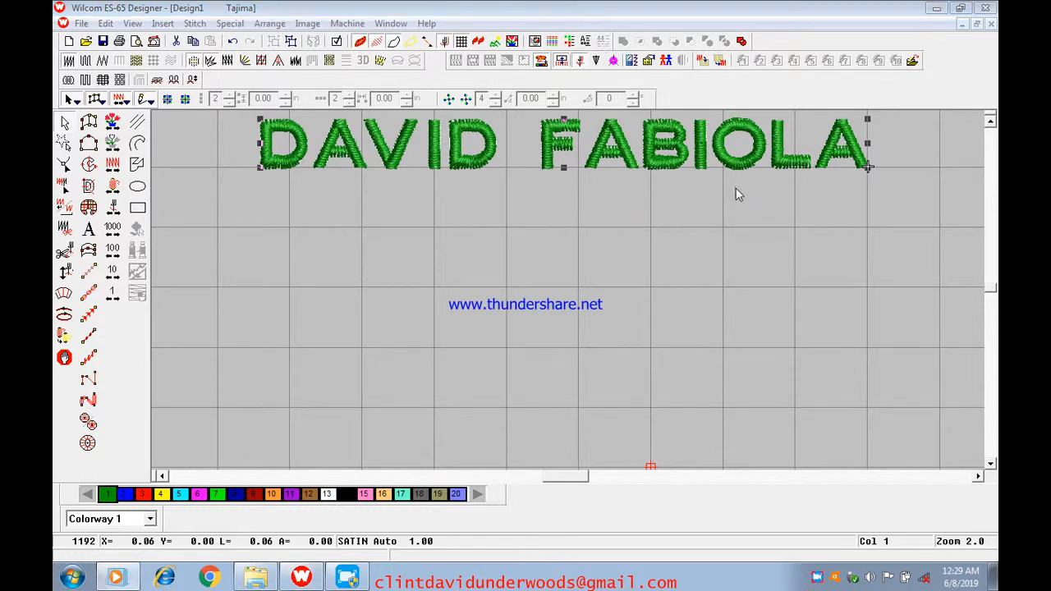
click(872, 333)
scroll(873, 332, down, 3)
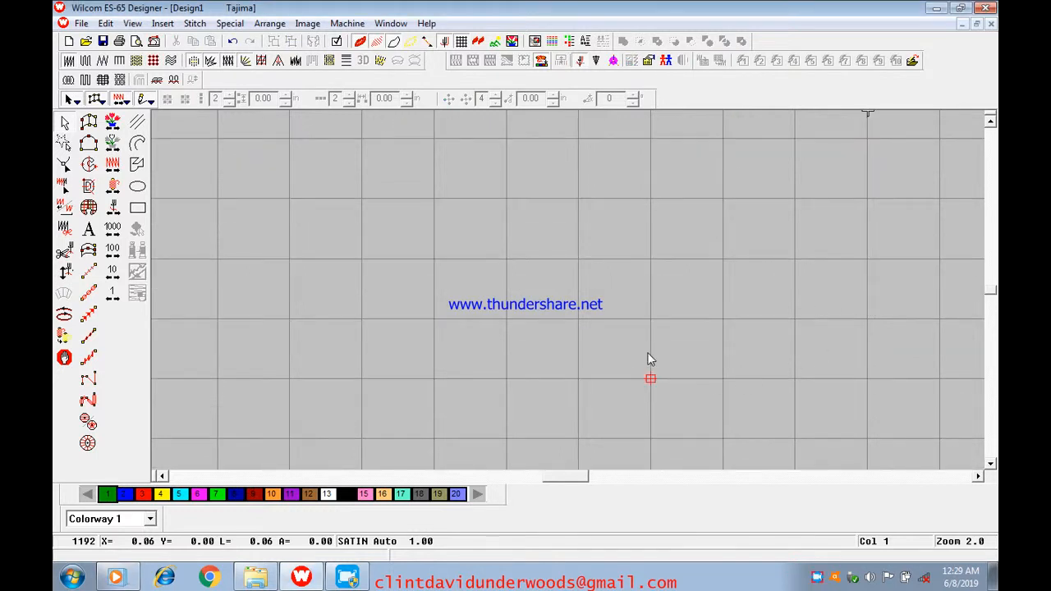
scroll(698, 386, down, 6)
scroll(758, 355, up, 6)
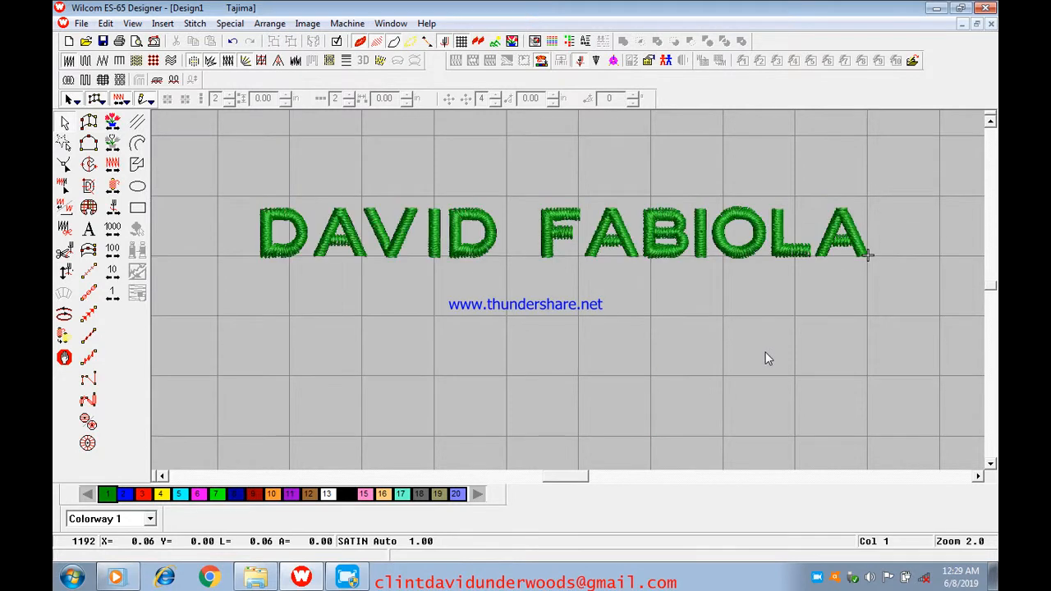
scroll(766, 361, down, 6)
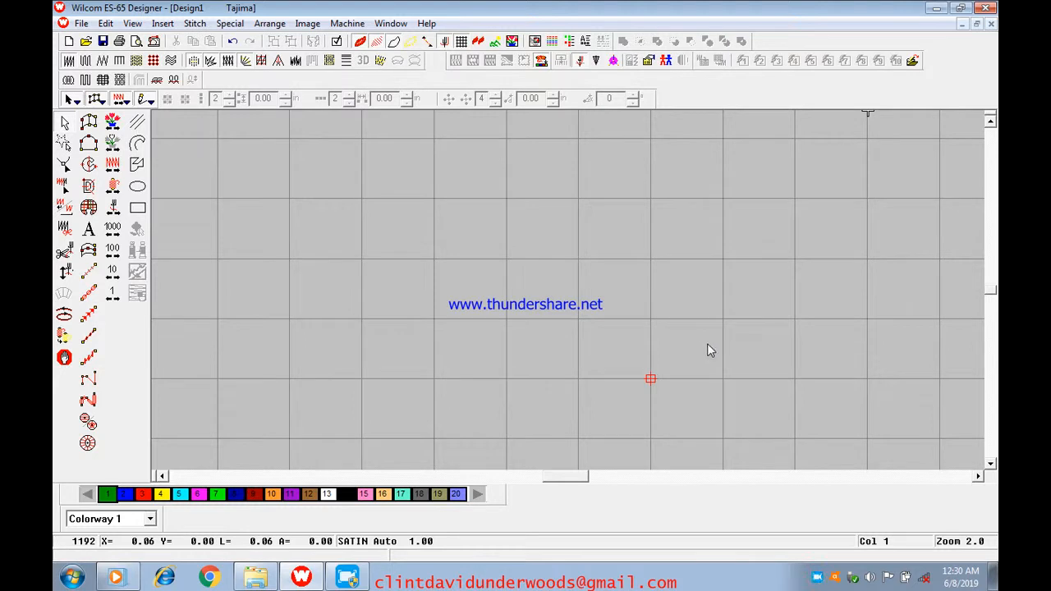
scroll(791, 352, up, 3)
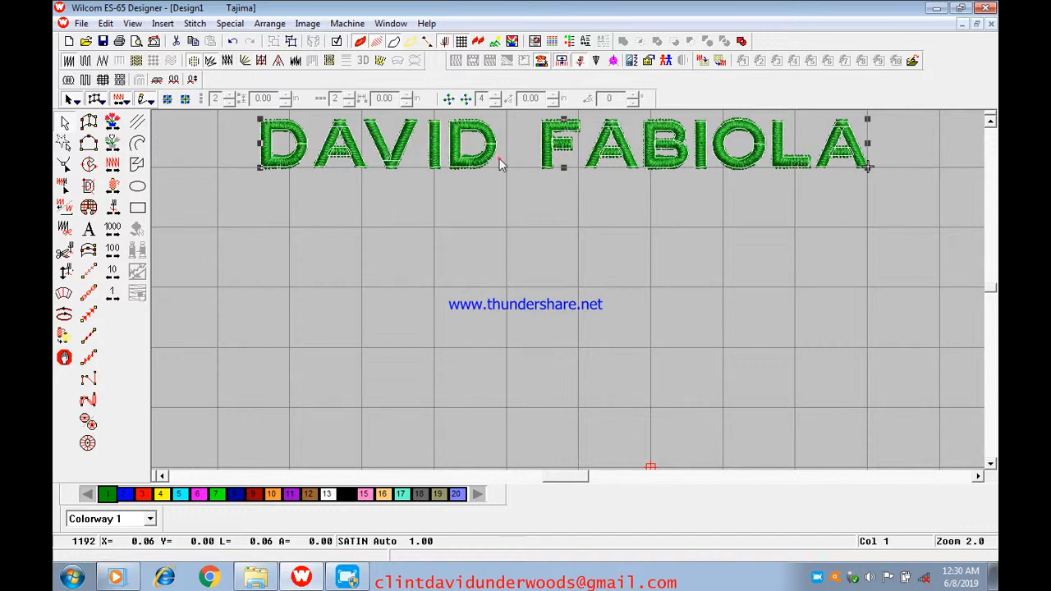
Resize the lettering to 3 in wide with its height scaled to 91%, and apply the new dimensions
click(427, 149)
right_click(427, 149)
click(493, 154)
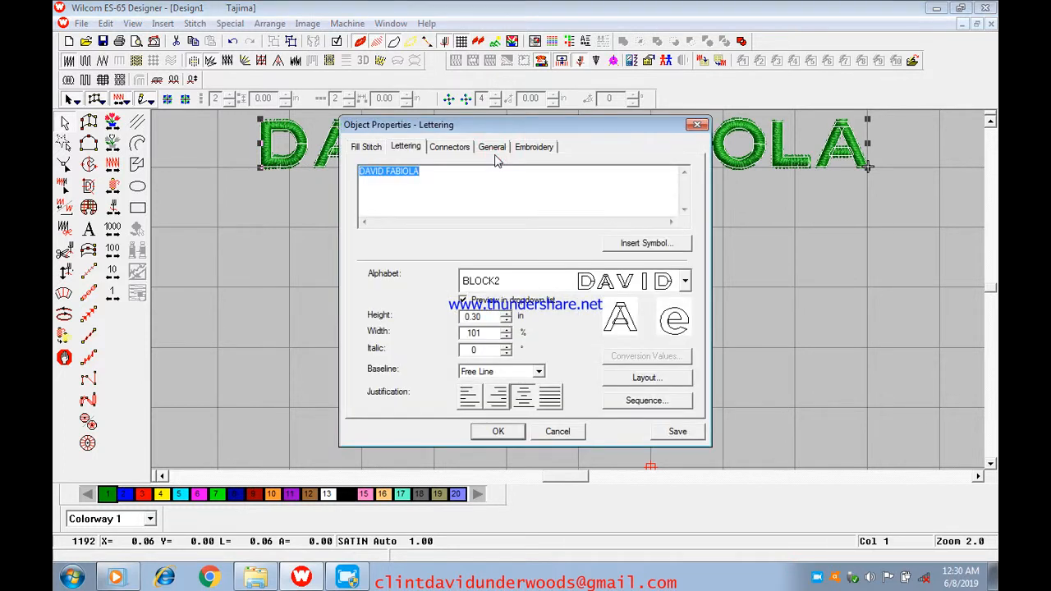
click(498, 151)
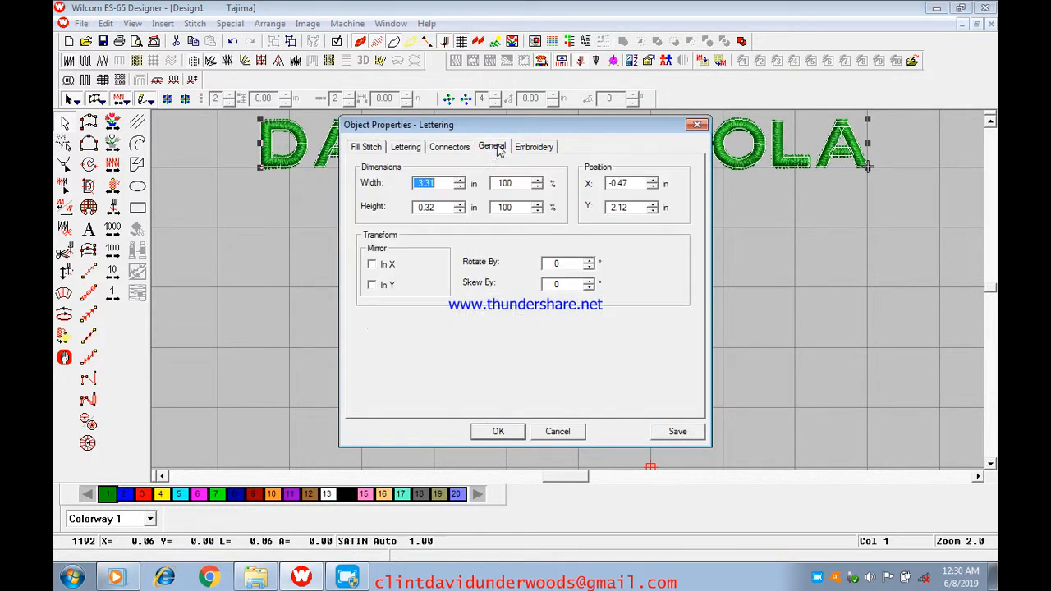
double_click(447, 183)
text(3)
double_click(503, 209)
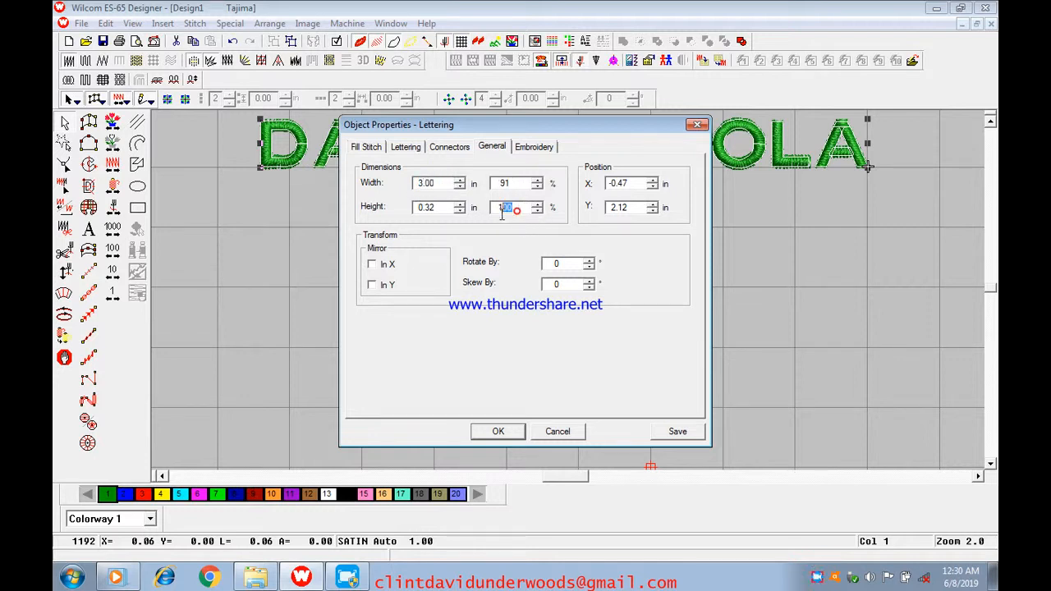
text(91)
click(498, 432)
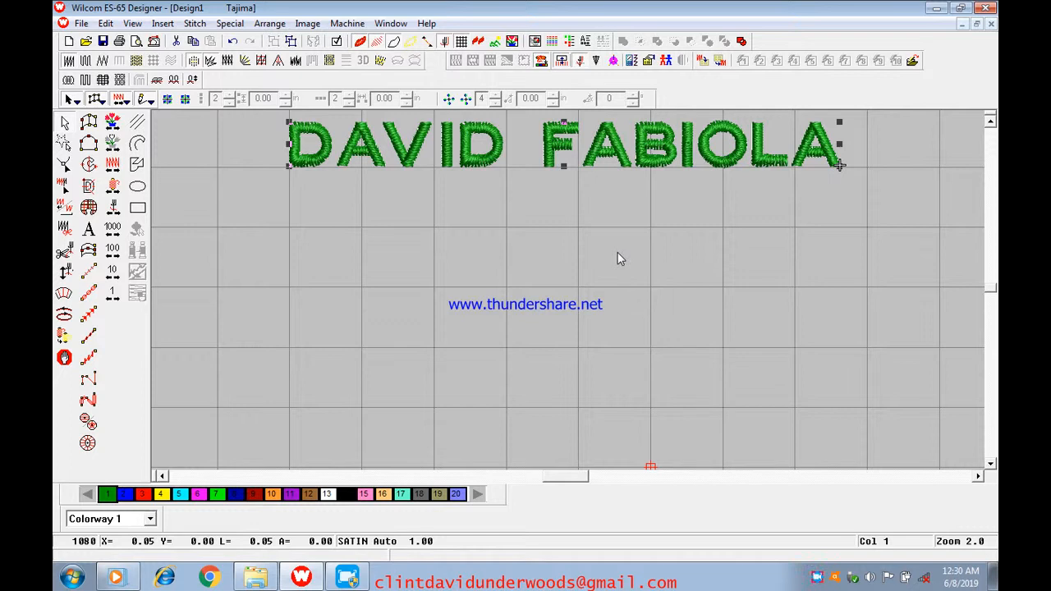
Undo and redo the last resize twice to compare both lettering sizes, leaving the resize applied
click(232, 41)
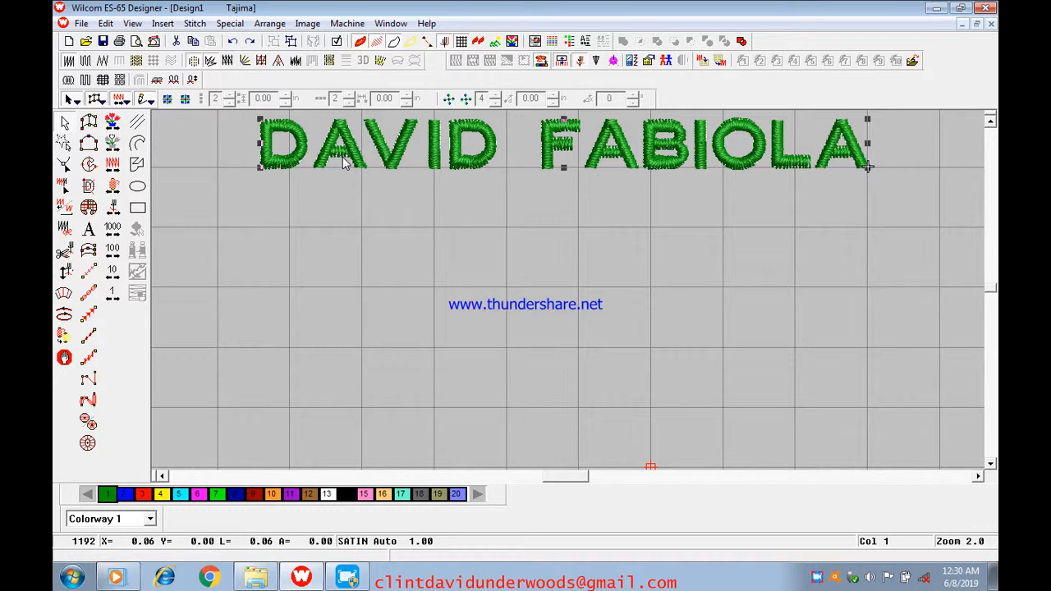
key(ctrl+y)
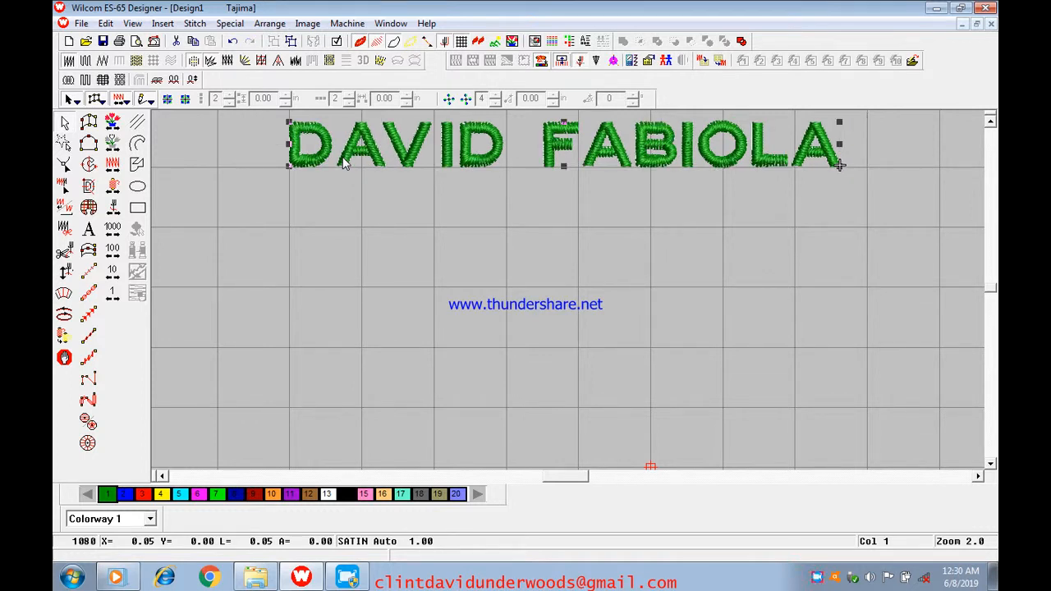
key(ctrl+z)
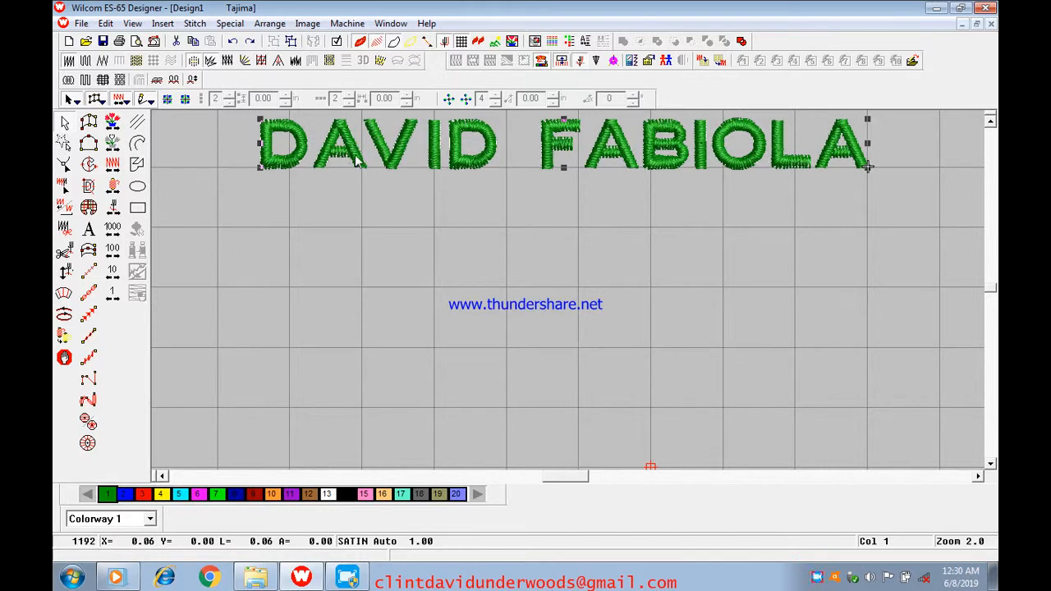
click(251, 43)
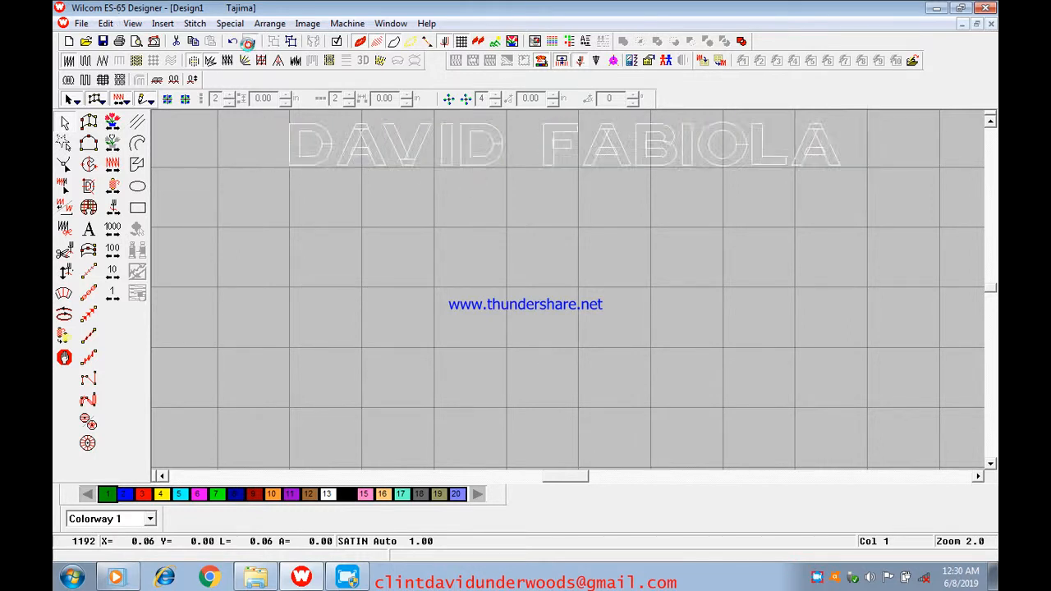
Undo the last resize of the lettering and deselect it
click(234, 42)
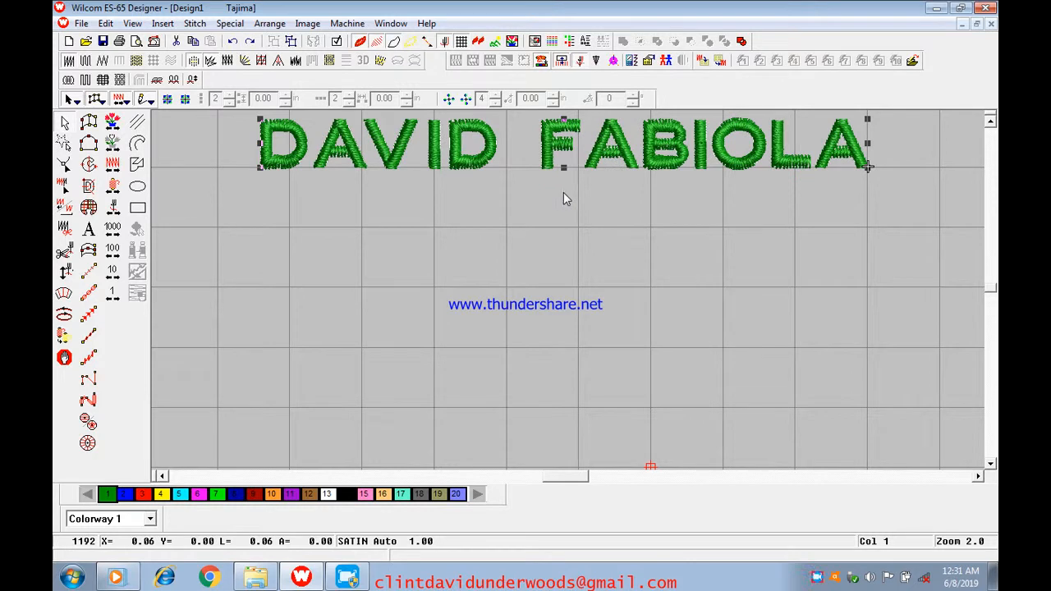
scroll(575, 195, up, 2)
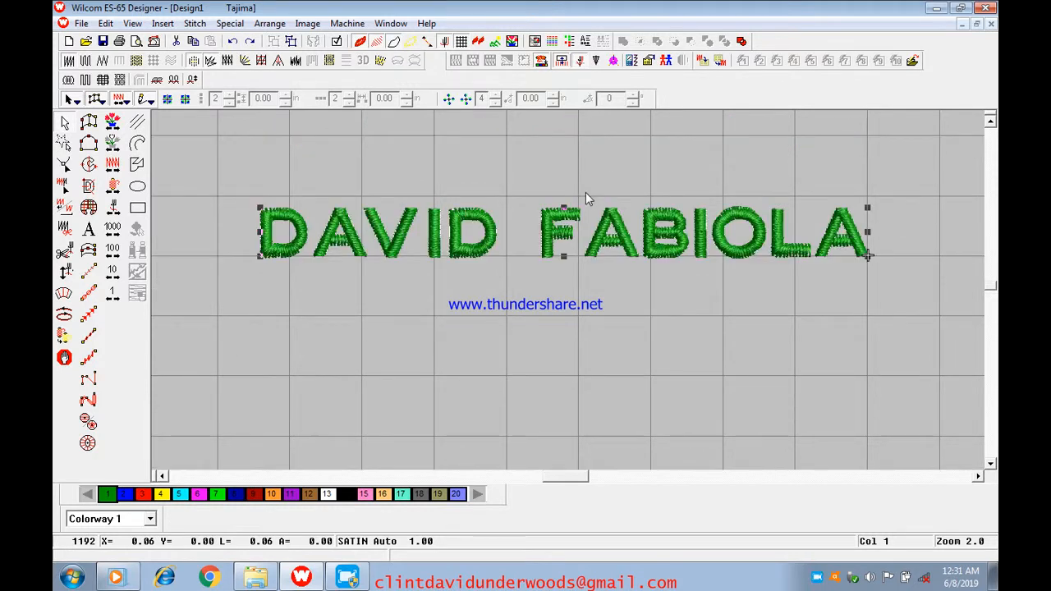
click(335, 328)
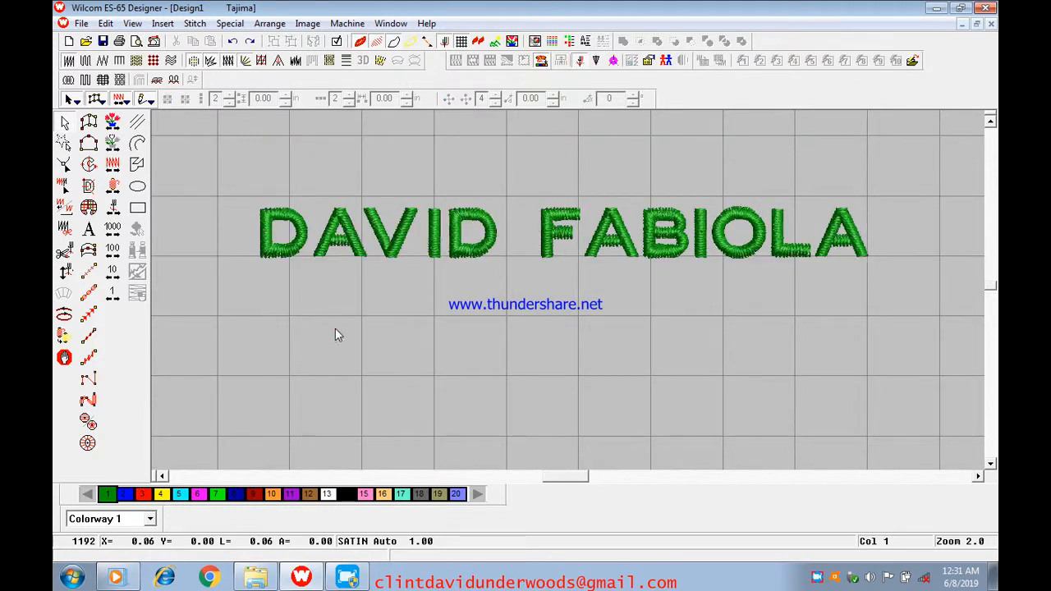
Check the lettering's width and height in its general object properties, and close them without changes
click(480, 238)
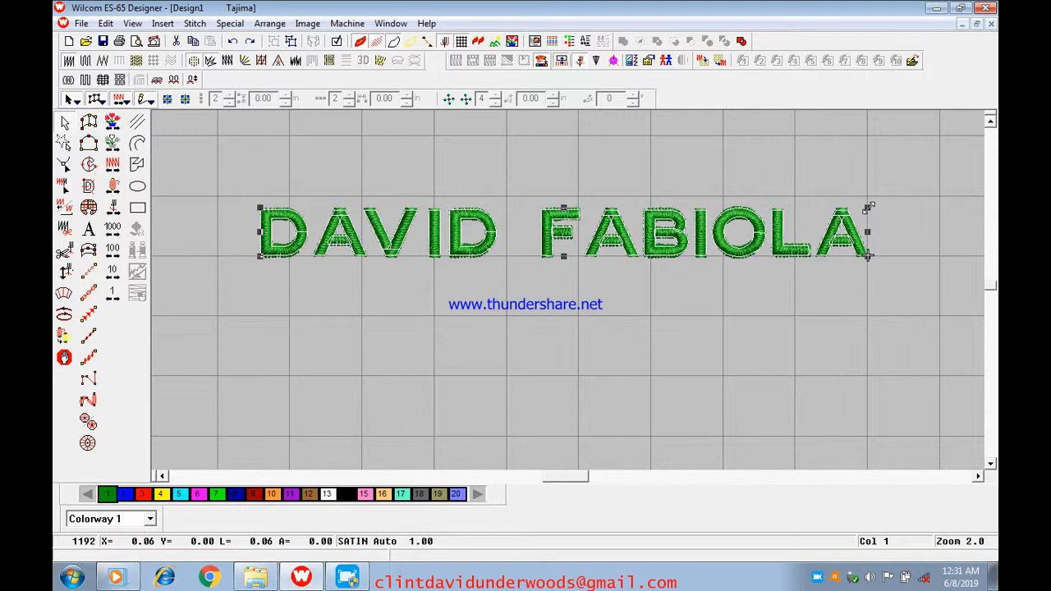
right_click(622, 216)
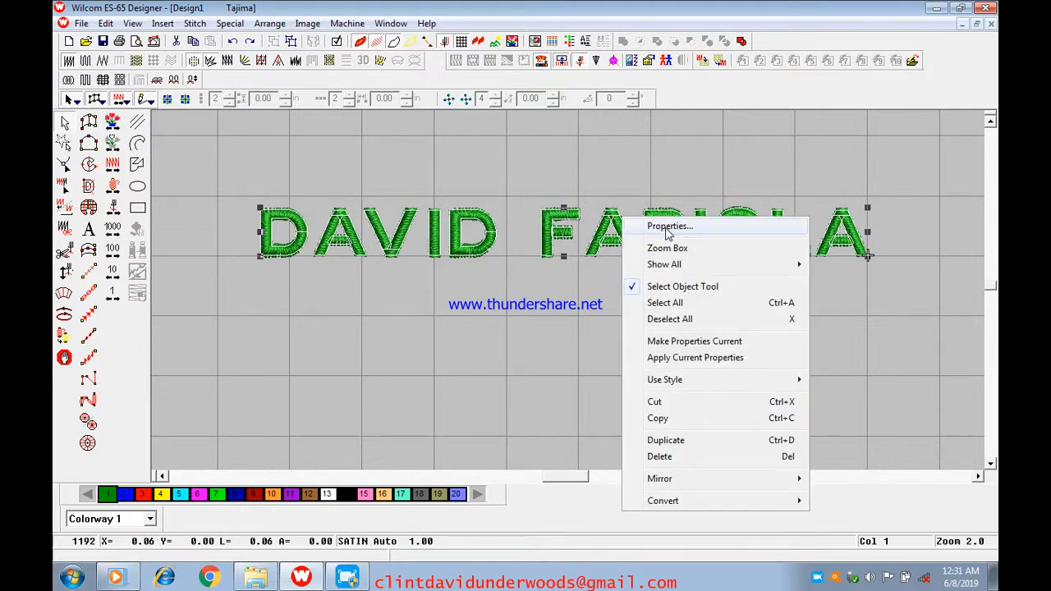
click(662, 220)
click(493, 149)
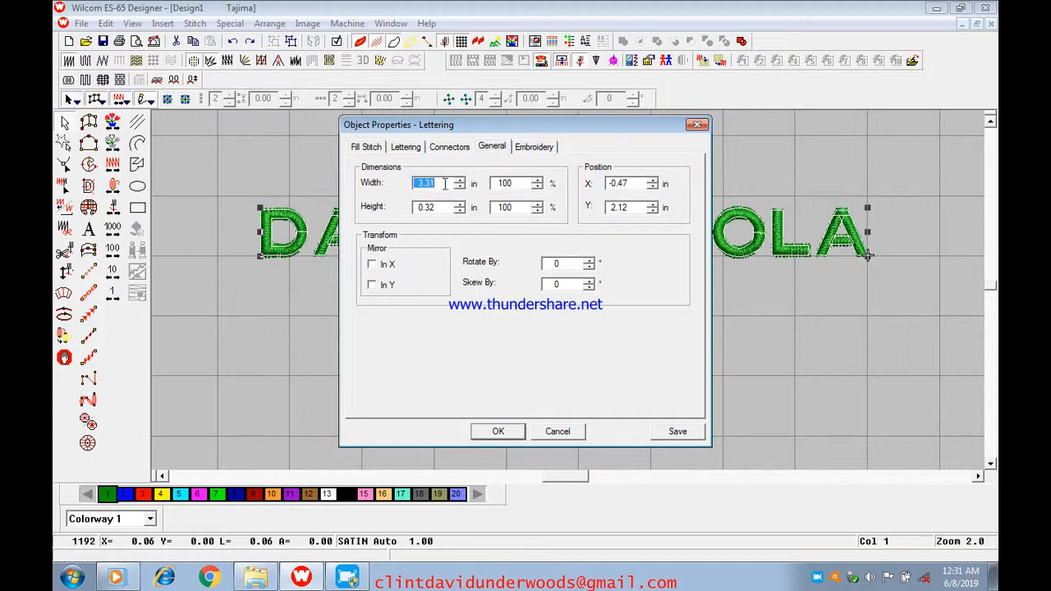
click(698, 125)
Try enlarging the lettering proportionally to about 3.81 in wide, checking its dimensions in the object properties, and undo the enlargement
drag(869, 211, 924, 188)
drag(770, 229, 770, 227)
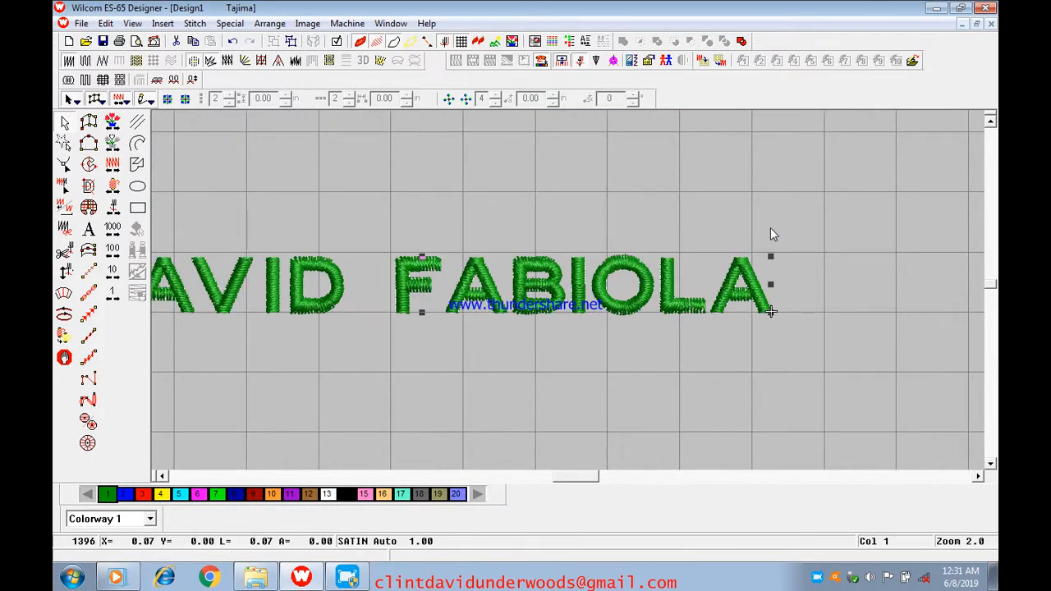
right_click(529, 254)
click(575, 266)
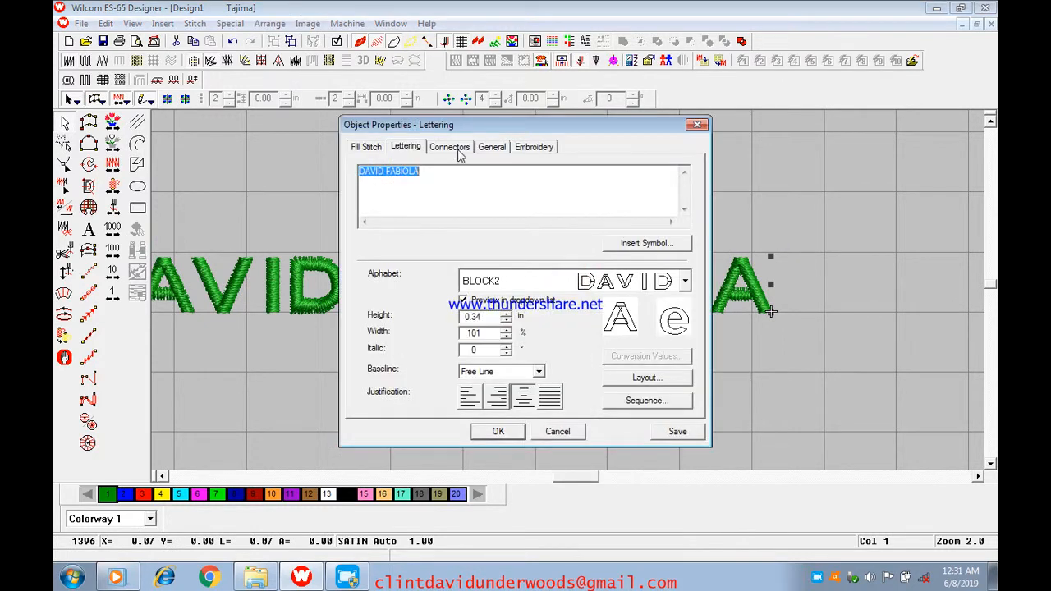
click(491, 146)
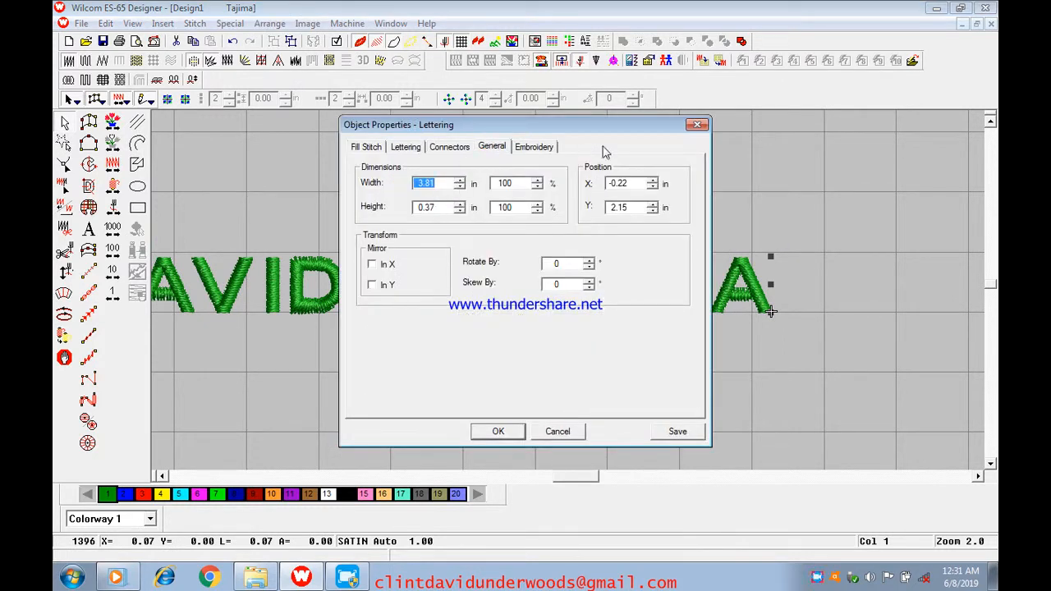
click(697, 124)
click(235, 41)
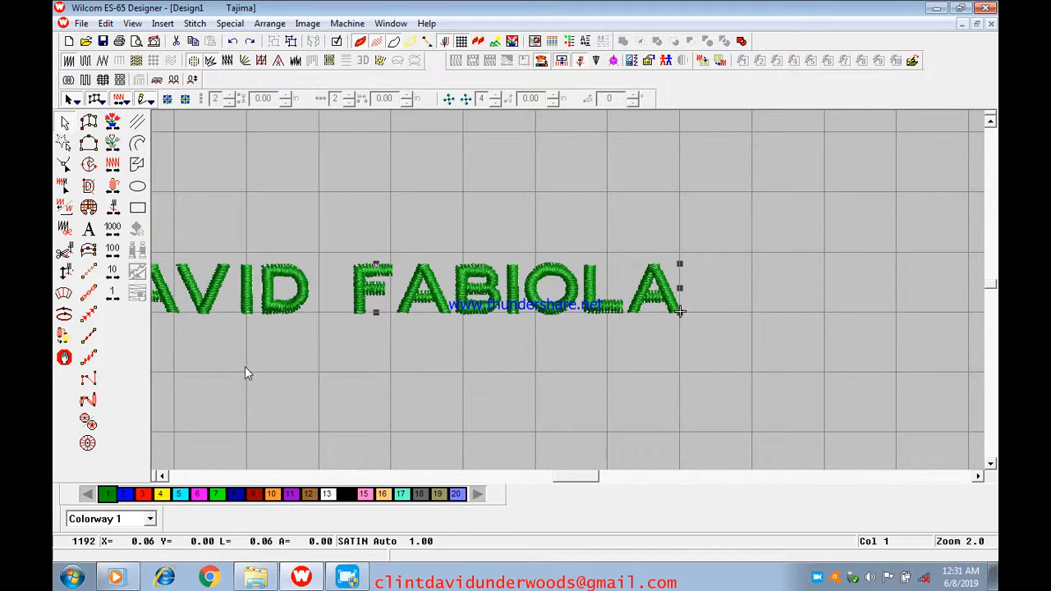
Enlarge the lettering proportionally about its centre, and shrink it again to less than its original size
click(162, 476)
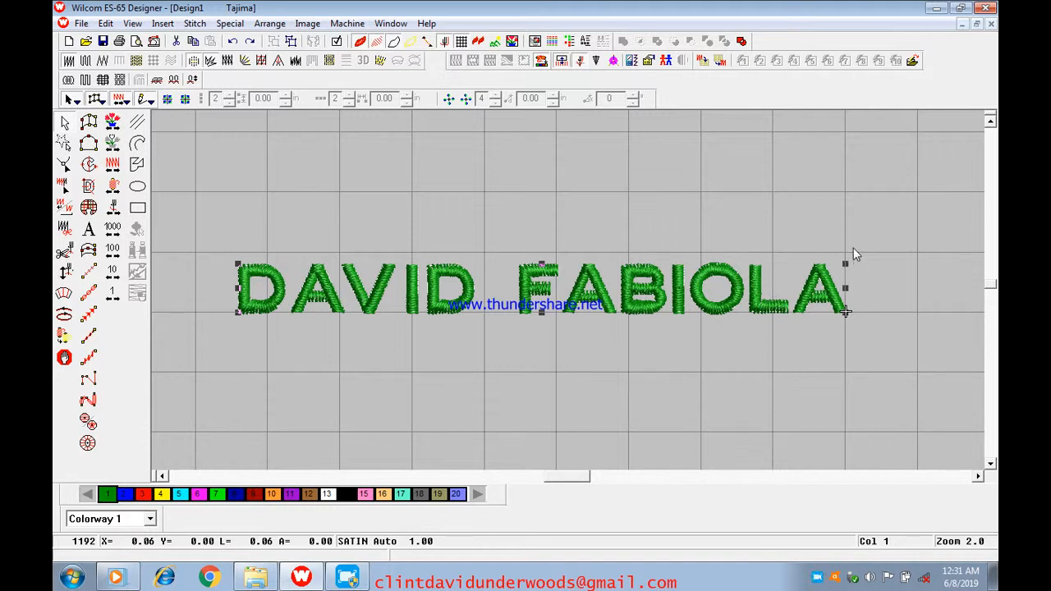
drag(846, 264, 918, 236)
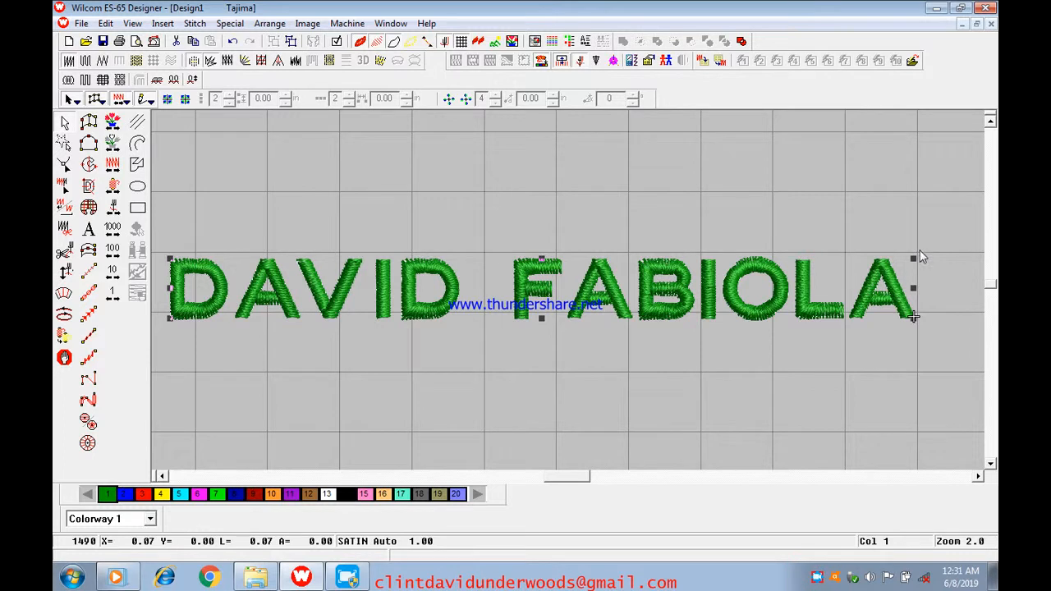
drag(910, 259, 823, 266)
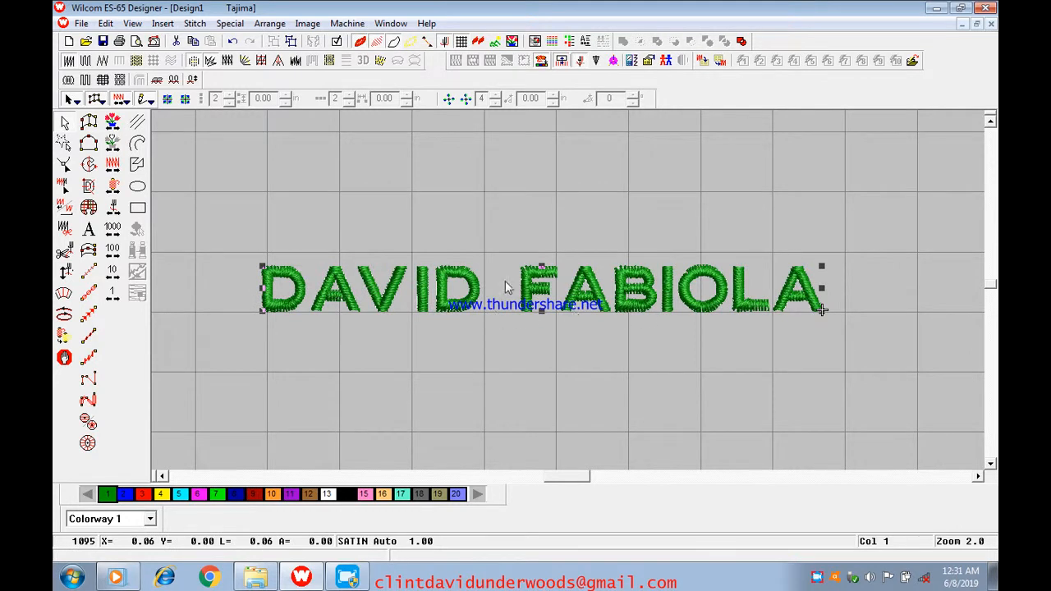
Undo a trial resize from the lettering's upper-left corner, and enlarge the lettering slightly about its centre instead
drag(262, 266, 215, 220)
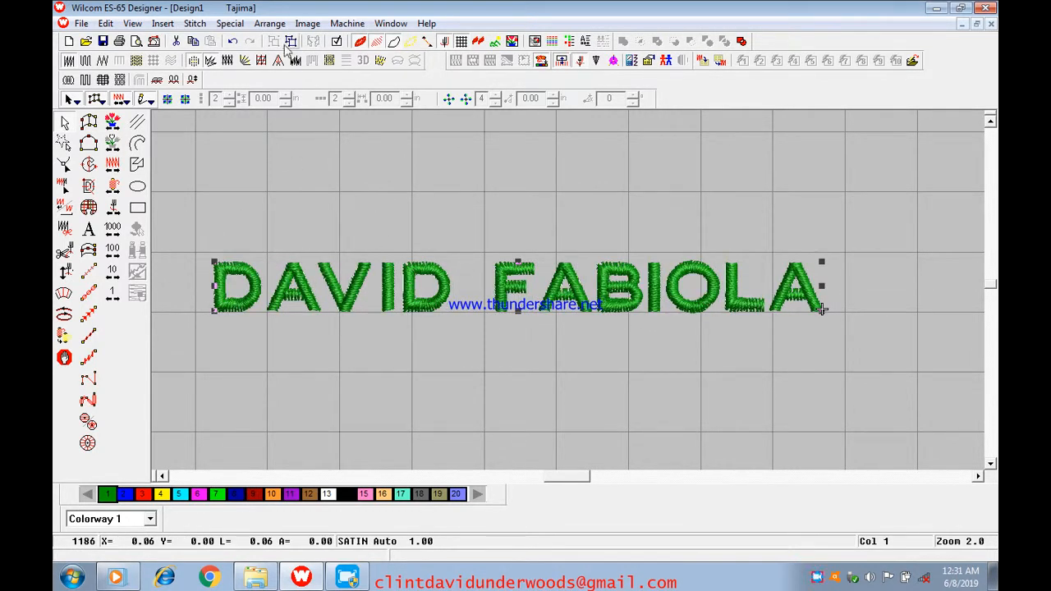
click(233, 41)
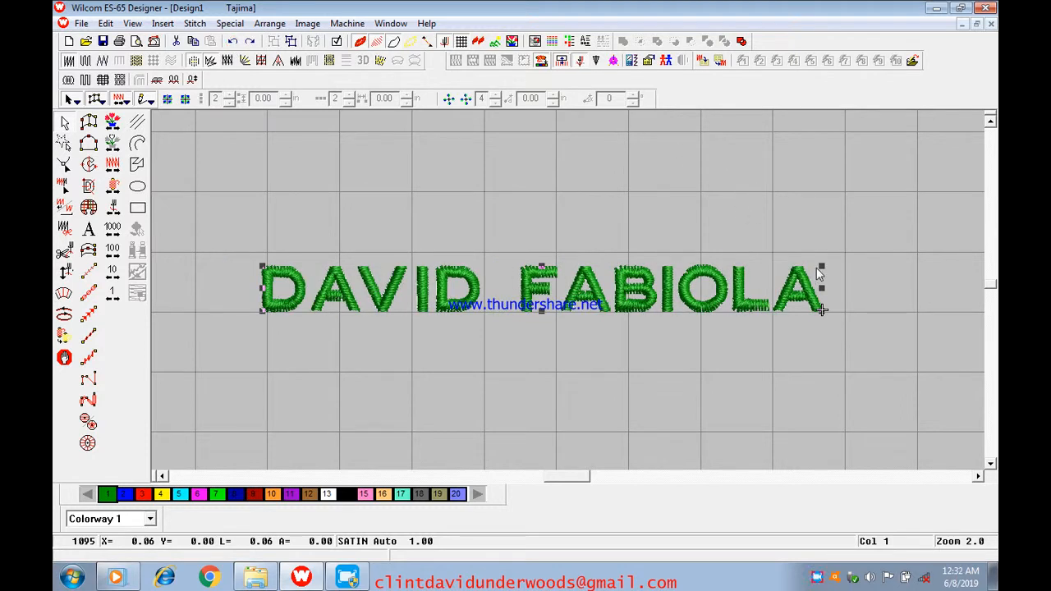
drag(821, 264, 893, 264)
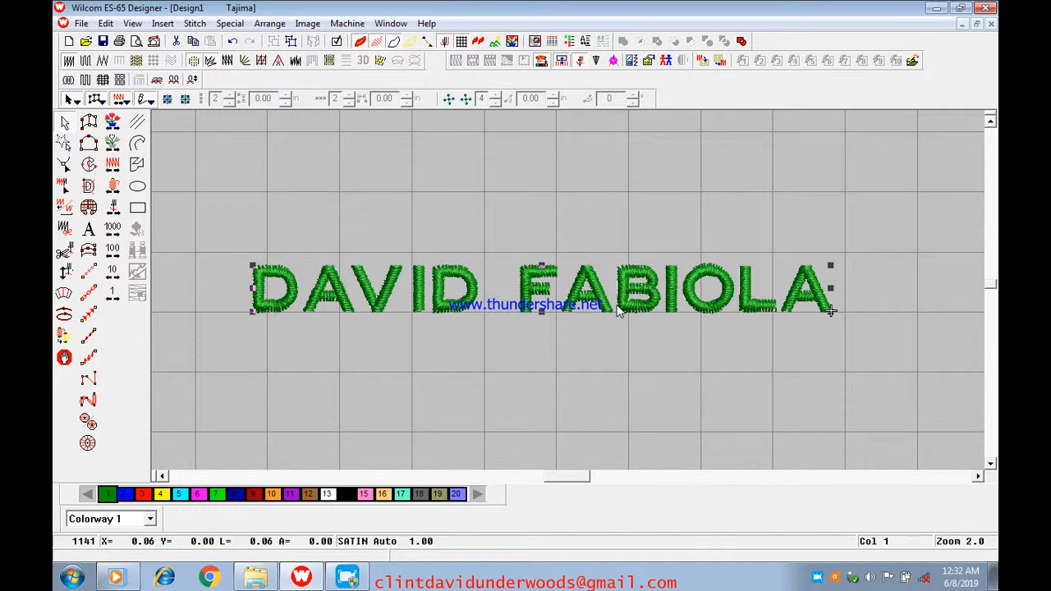
click(703, 352)
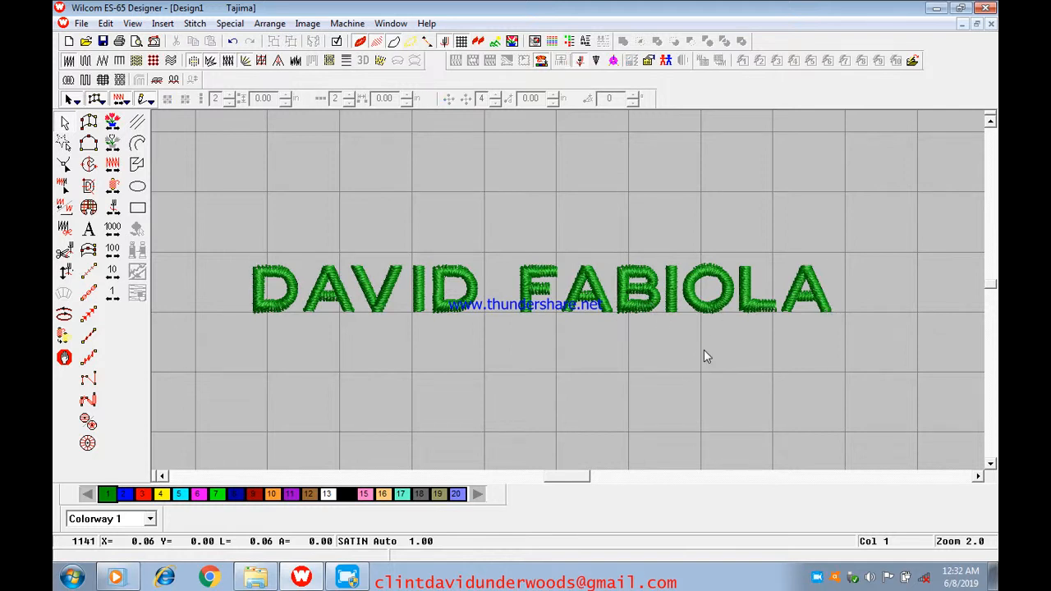
Reshape the lettering by shifting the last letter of the first name slightly to the right
scroll(703, 353, down, 2)
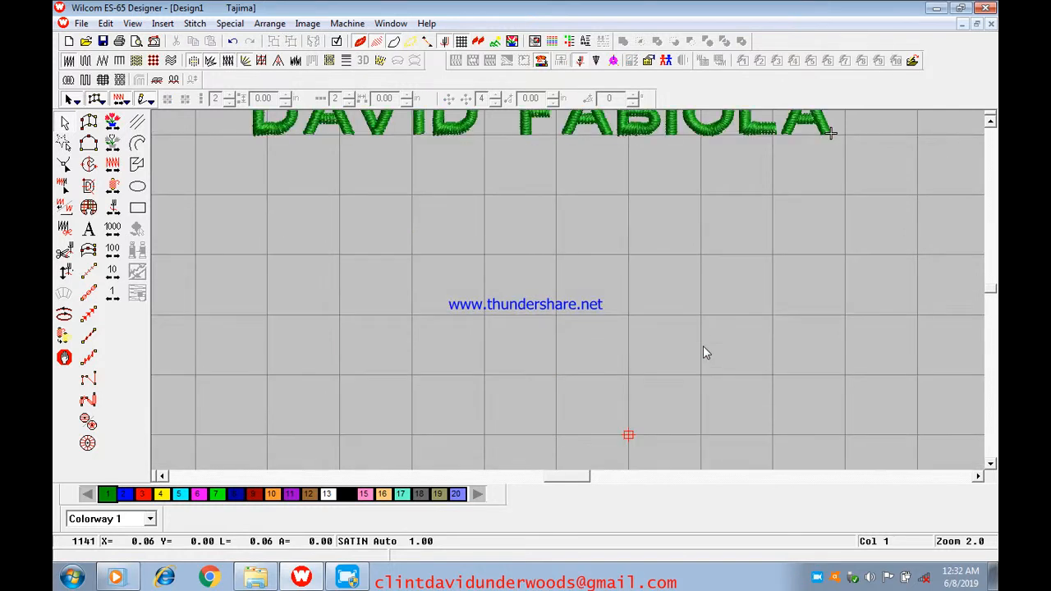
scroll(703, 353, up, 1)
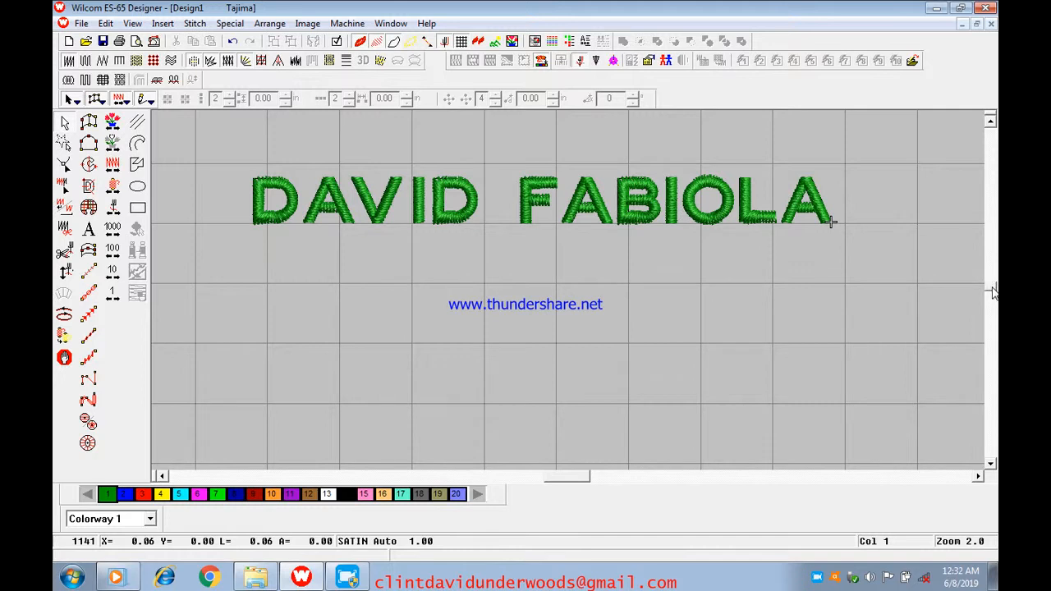
scroll(992, 294, down, 1)
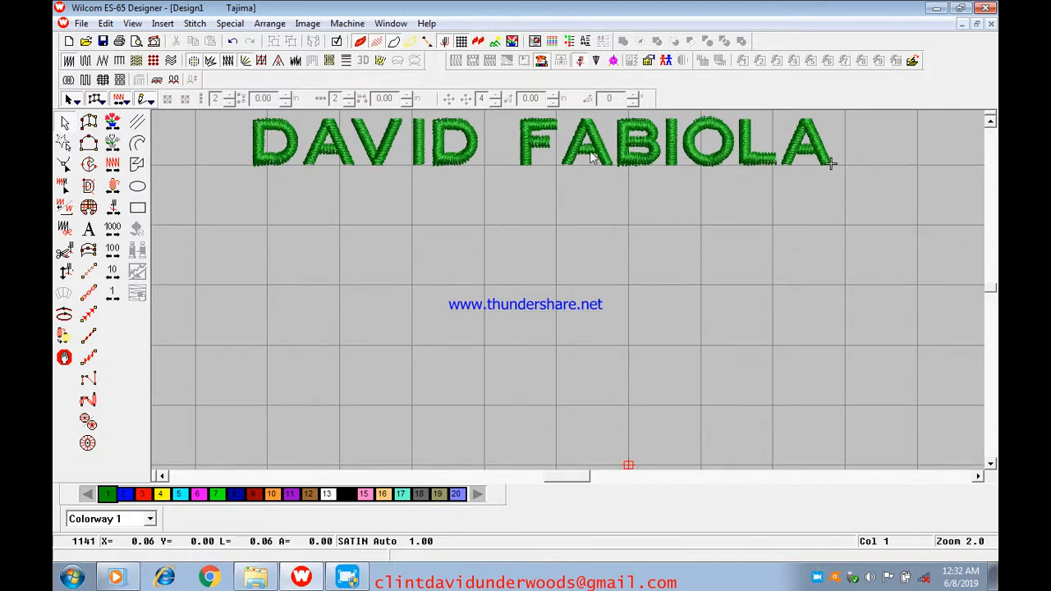
click(446, 162)
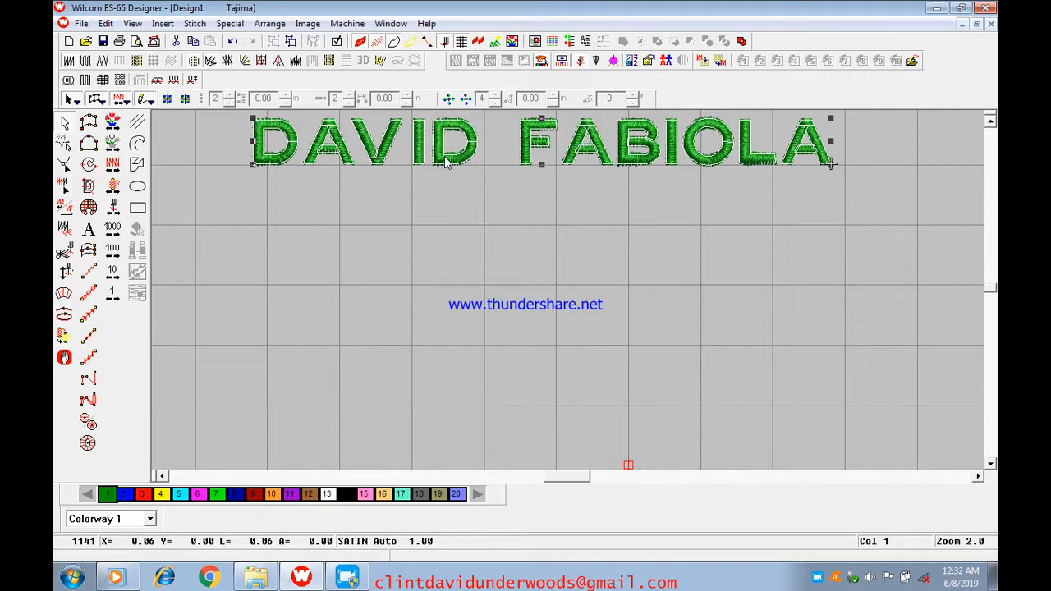
click(64, 164)
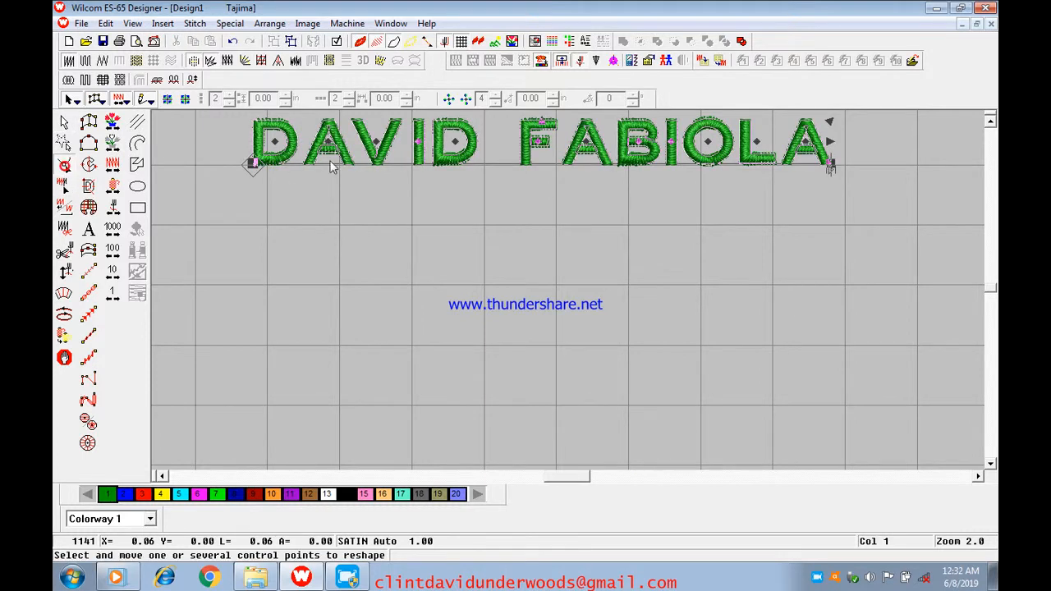
click(464, 150)
click(64, 122)
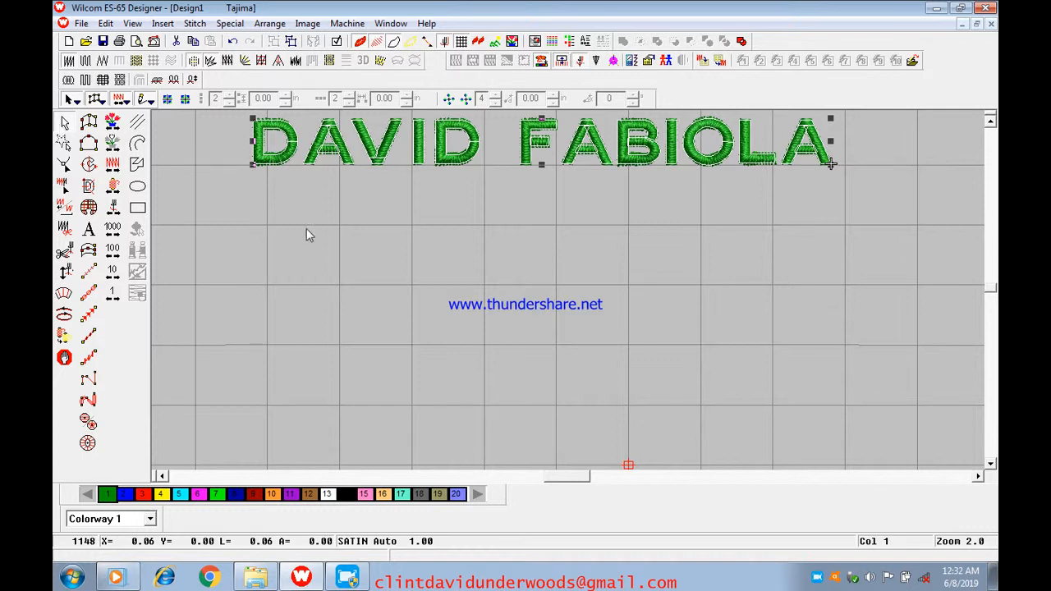
Try the lettering's satin fill with auto spacing off and a stitch spacing of 1 mm, and undo the change
scroll(456, 238, up, 1)
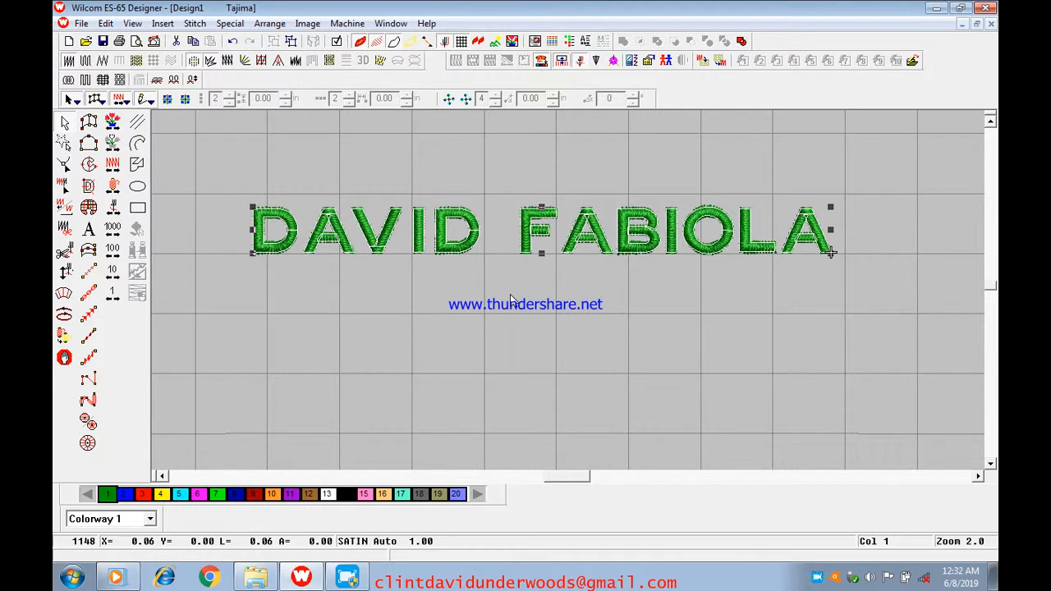
right_click(417, 233)
click(458, 241)
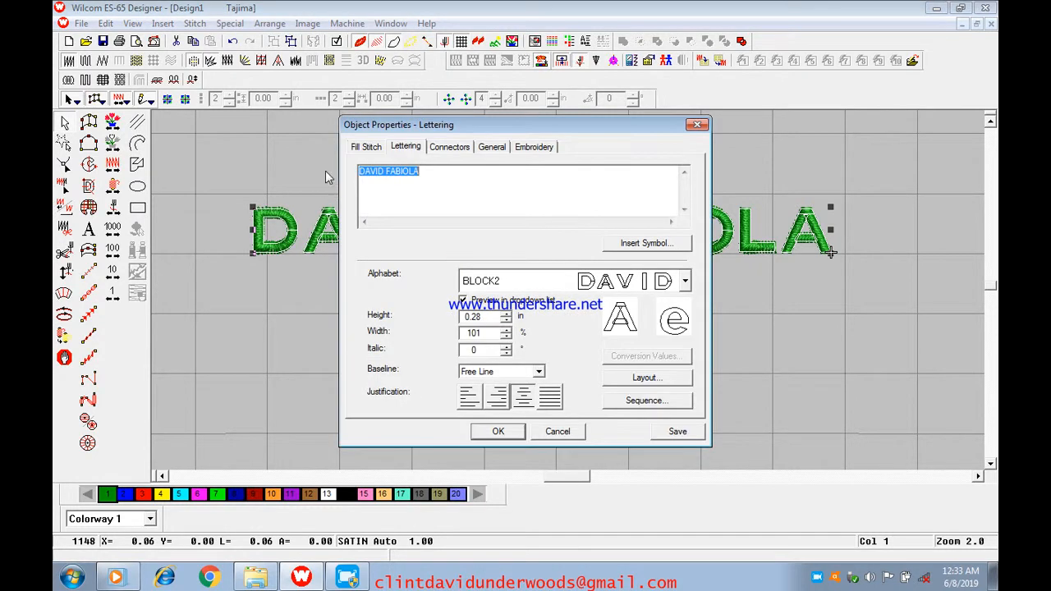
click(364, 148)
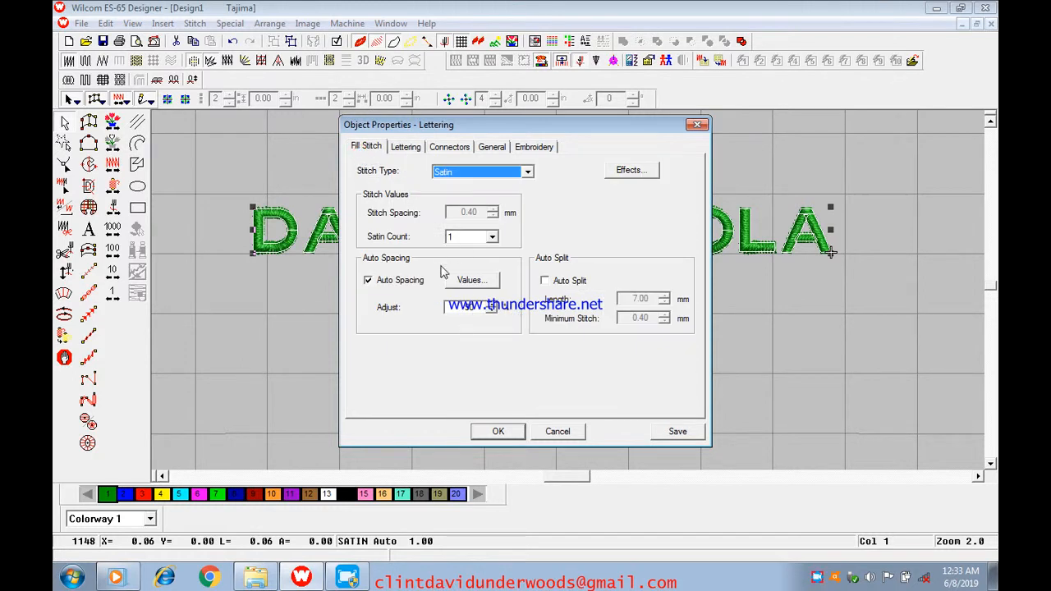
click(371, 283)
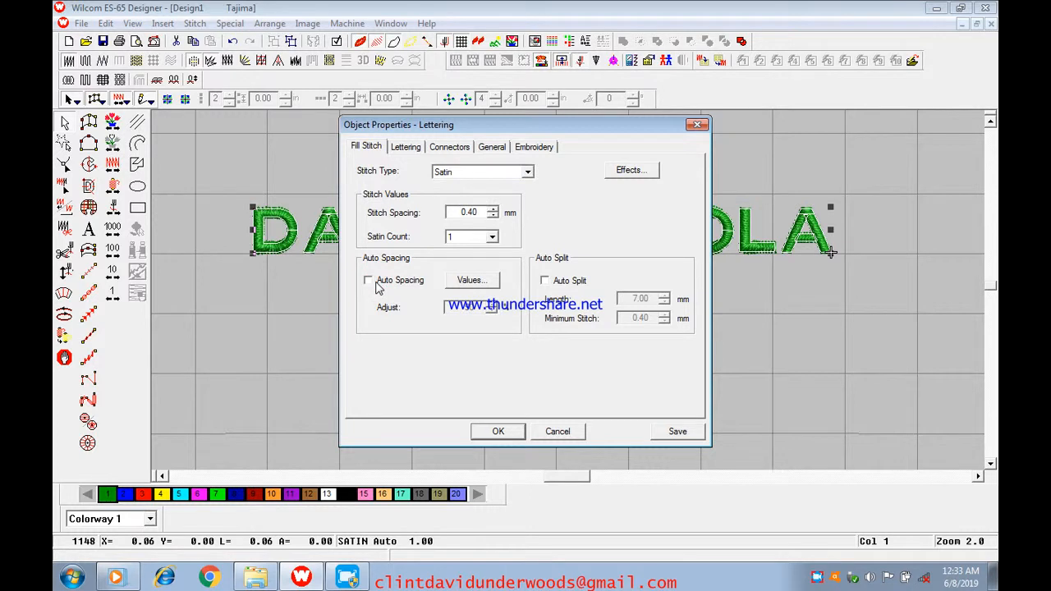
click(477, 213)
key(BackSpace)
key(BackSpace)
key(BackSpace)
key(BackSpace)
text(1)
key(Return)
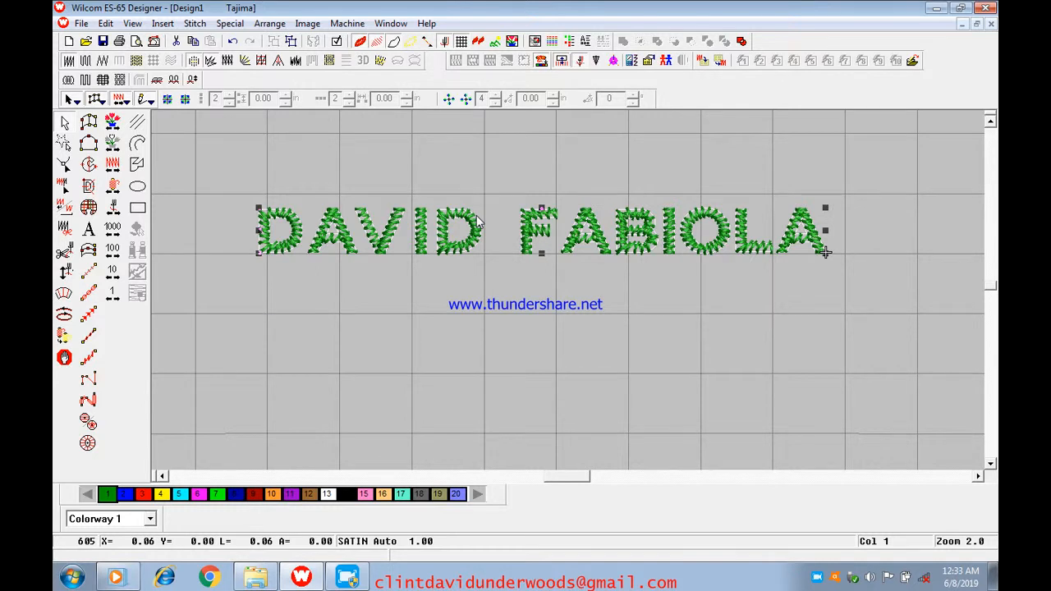
key(ctrl+z)
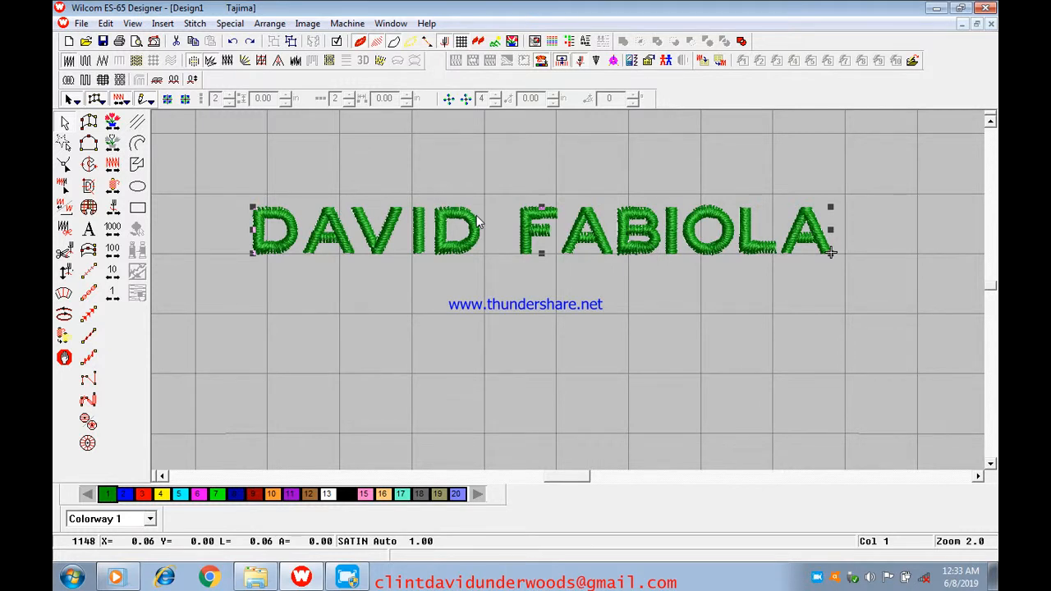
Deselect the lettering and minimize the embroidery program to show the desktop
scroll(479, 222, down, 2)
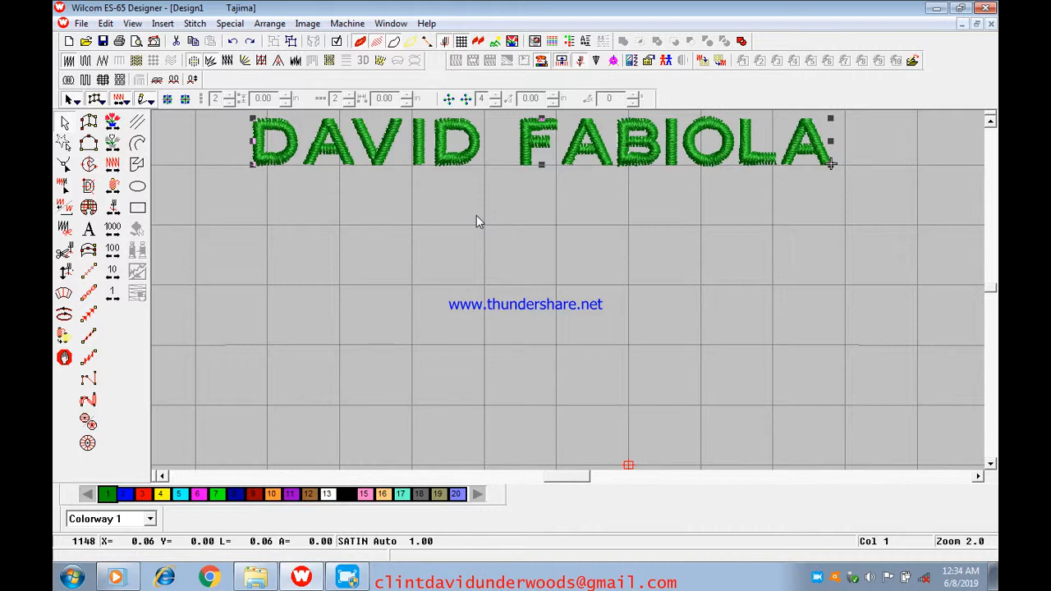
click(480, 219)
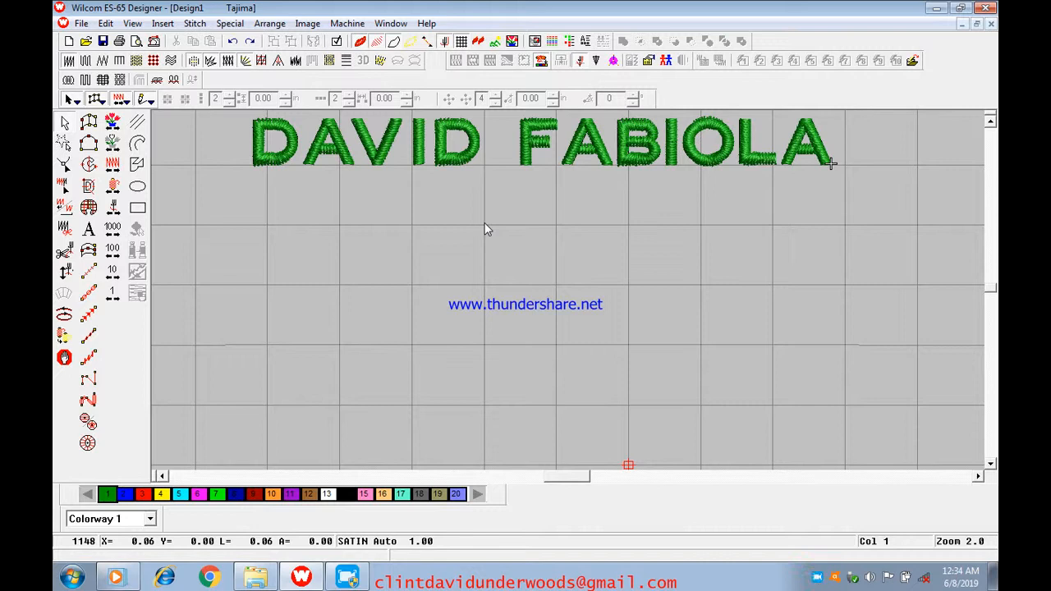
click(936, 7)
right_click(693, 170)
click(729, 236)
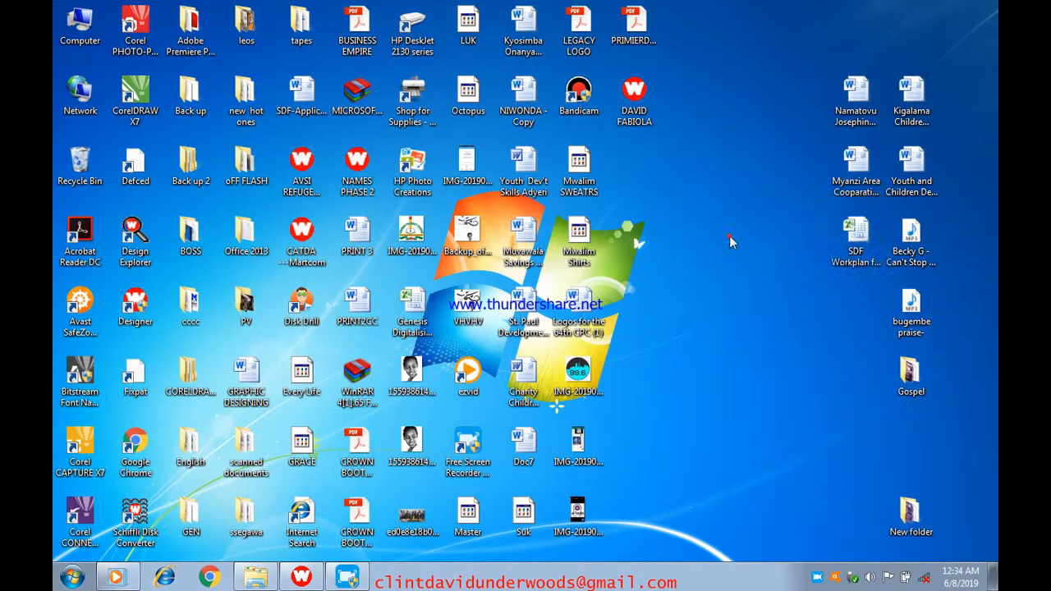